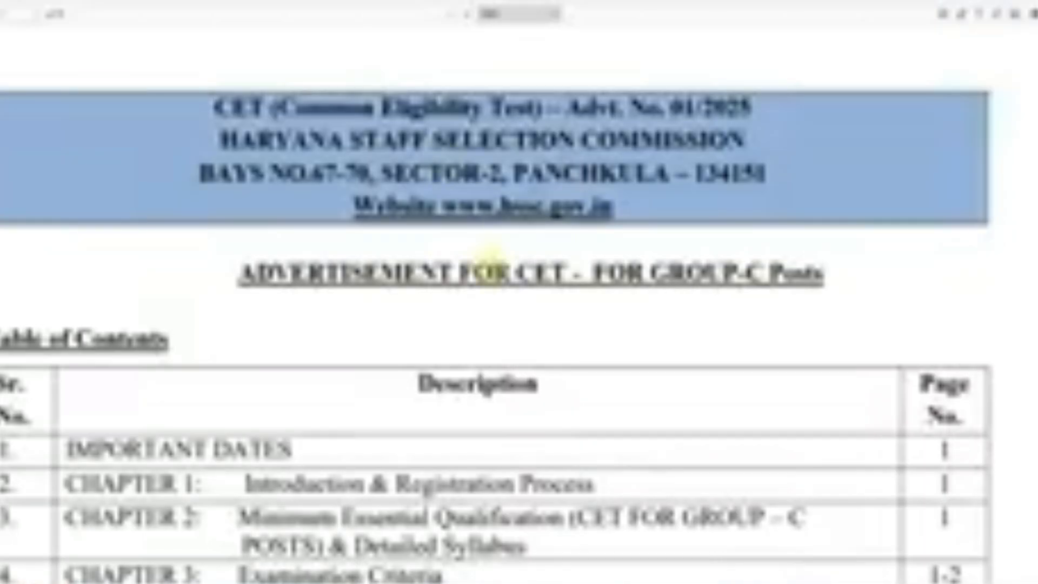
# Read the CET Group C notification's contents list, important dates, registration process and minimum essential qualifications.
pyautogui.scroll(-7, 486, 266)
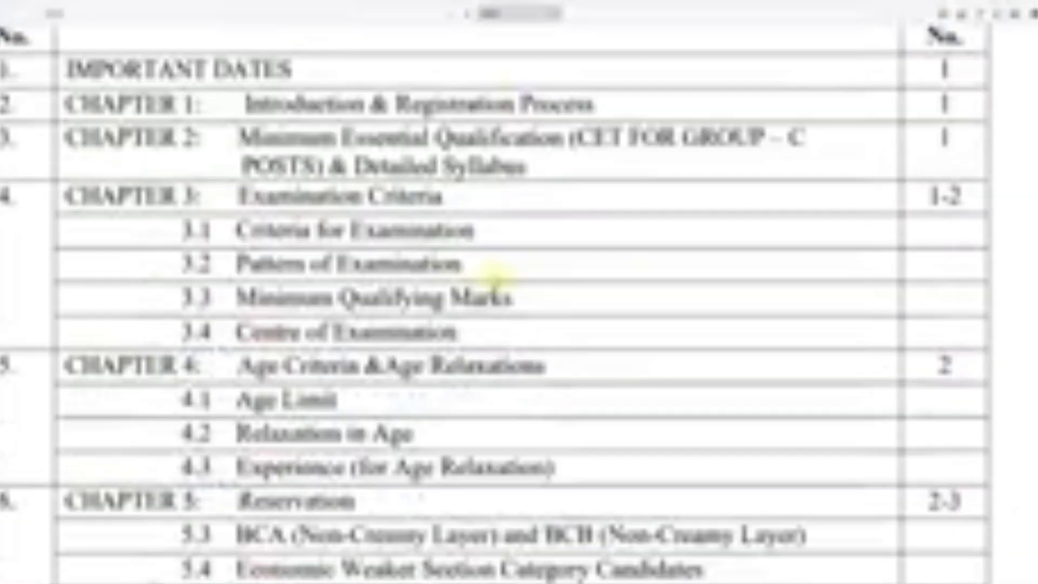
pyautogui.scroll(-15, 495, 278)
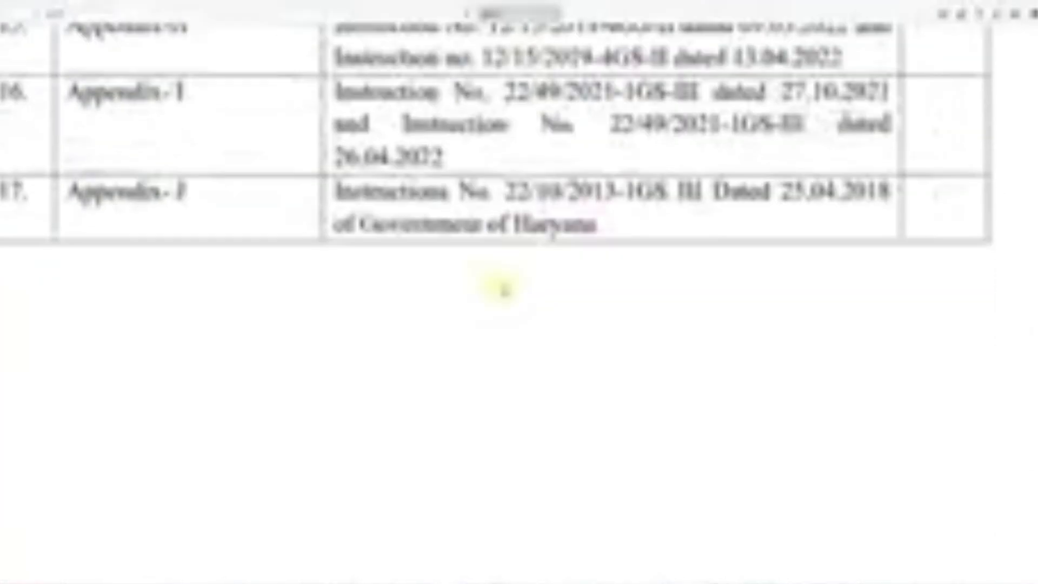
pyautogui.scroll(-10, 502, 286)
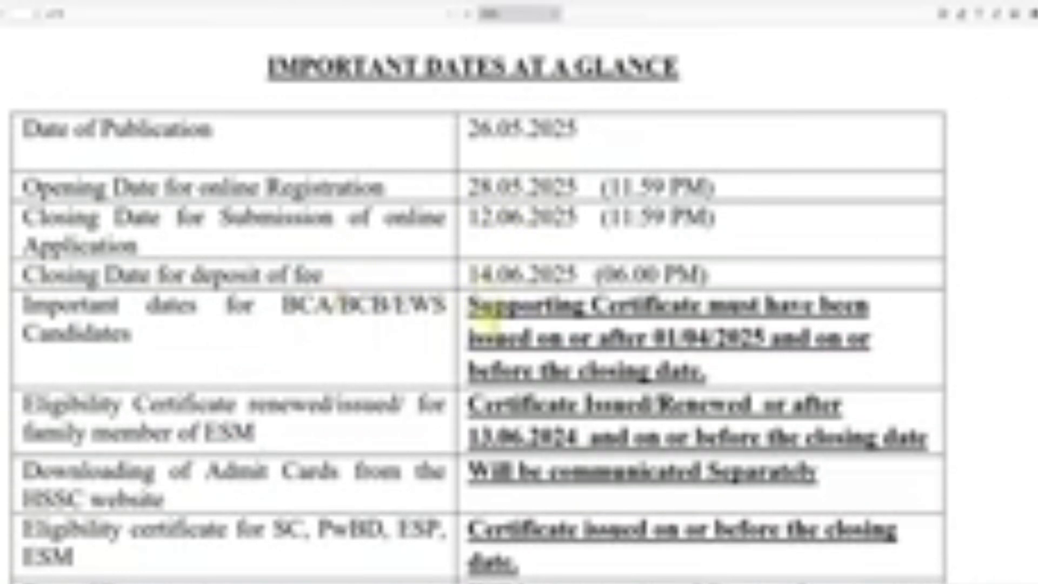
pyautogui.scroll(-5, 491, 325)
pyautogui.scroll(-5, 491, 325)
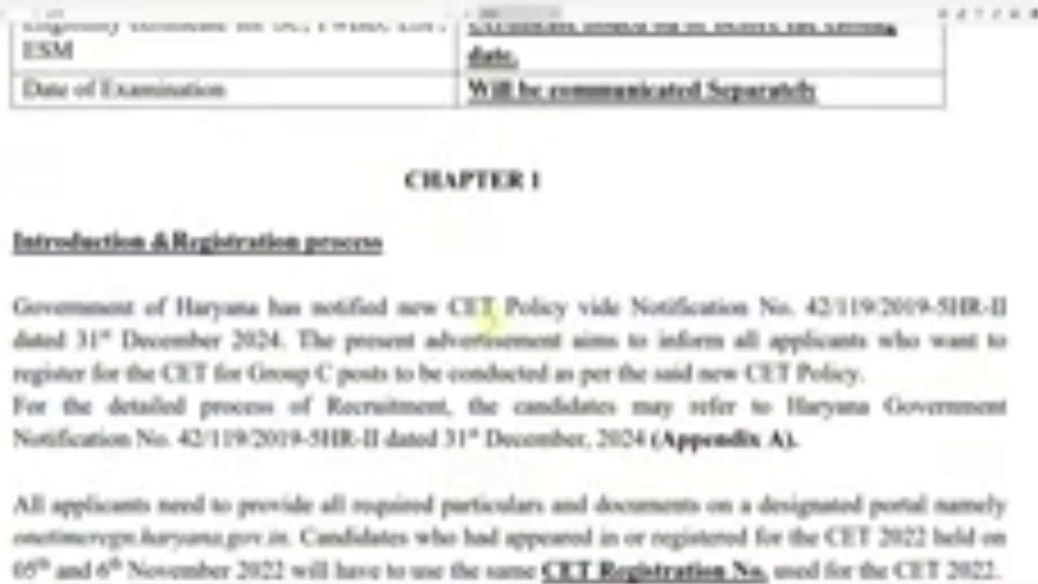
pyautogui.scroll(-7, 490, 305)
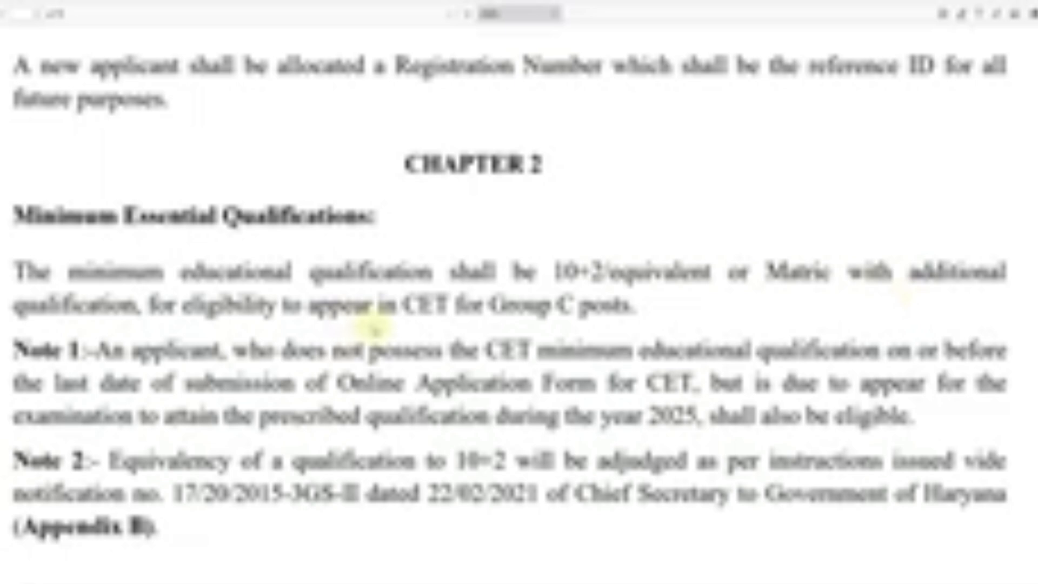
pyautogui.scroll(-6, 374, 328)
pyautogui.scroll(-1, 374, 330)
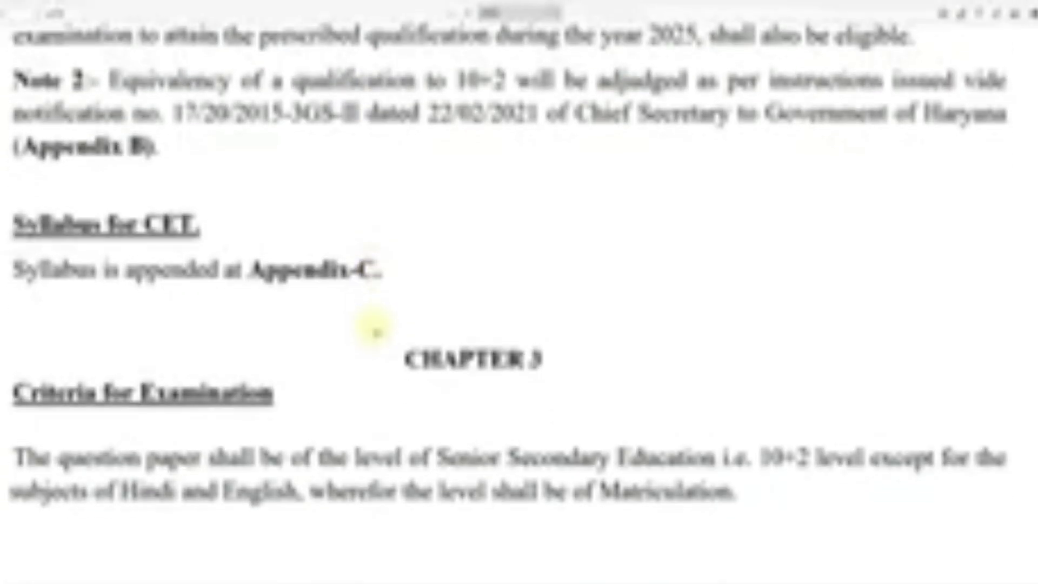
# Read the notification's chapters on examination criteria and pattern, age limit and relaxation, and reservation categories.
pyautogui.scroll(-4, 374, 329)
pyautogui.scroll(-2, 340, 341)
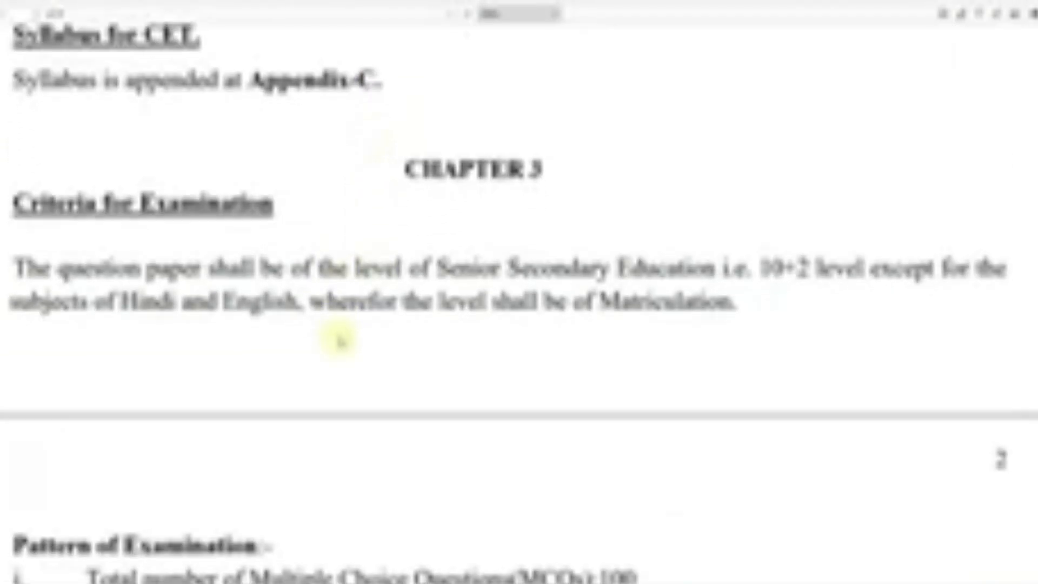
pyautogui.scroll(-8, 332, 324)
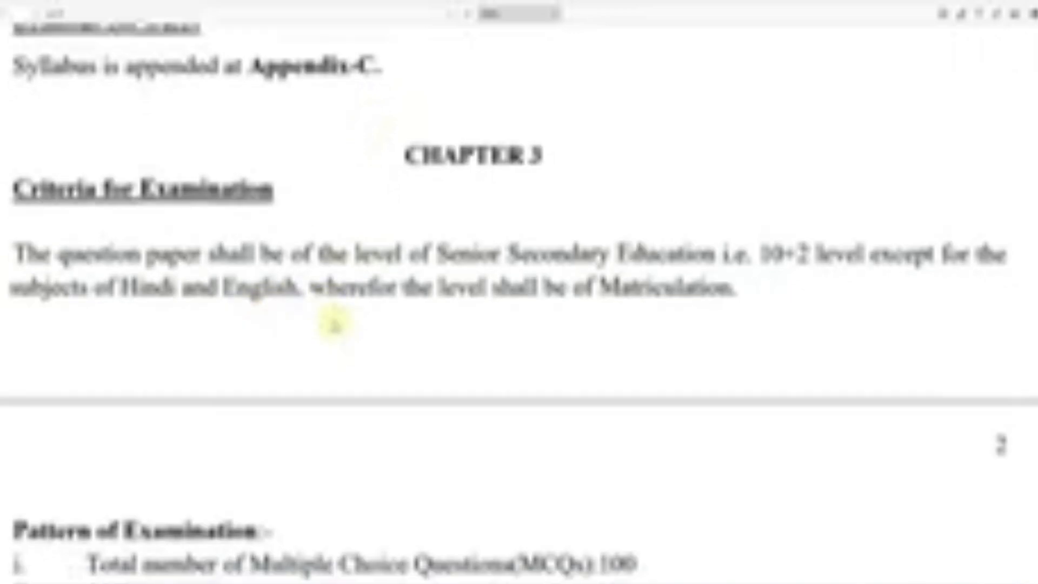
pyautogui.scroll(-7, 338, 371)
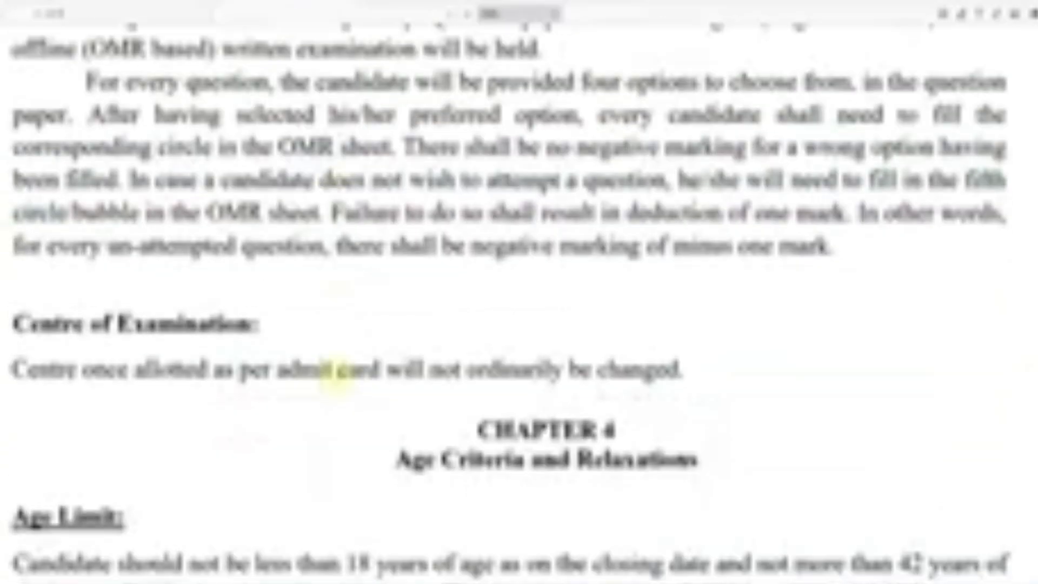
pyautogui.scroll(-3, 272, 314)
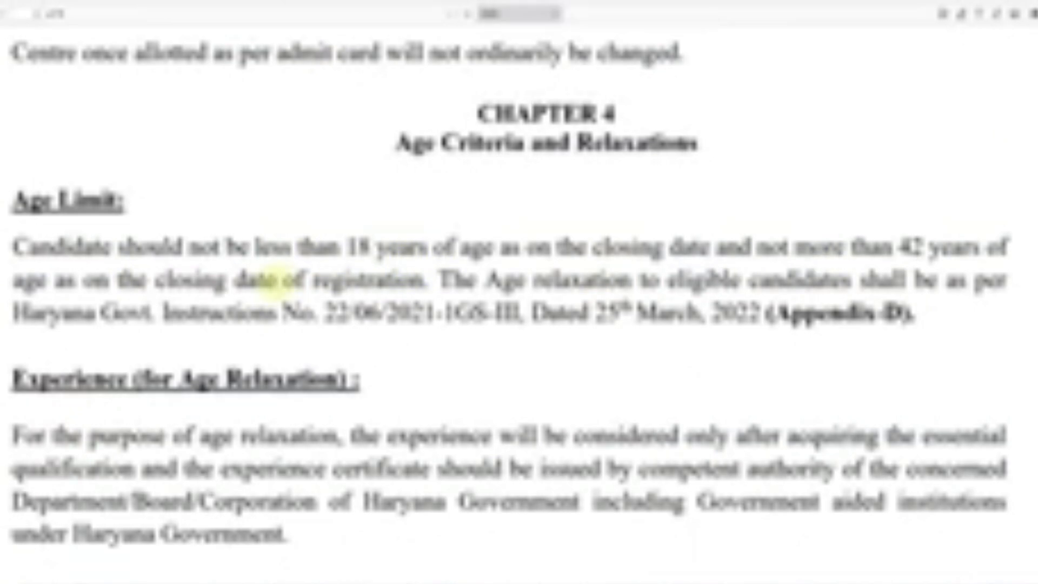
pyautogui.scroll(-15, 273, 280)
pyautogui.scroll(1, 371, 301)
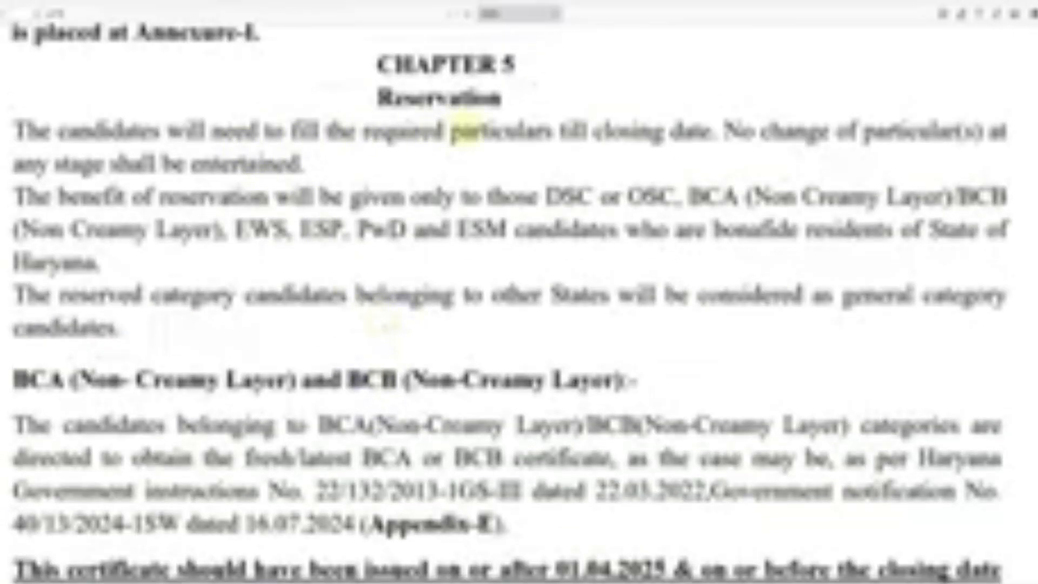
pyautogui.scroll(-3, 486, 331)
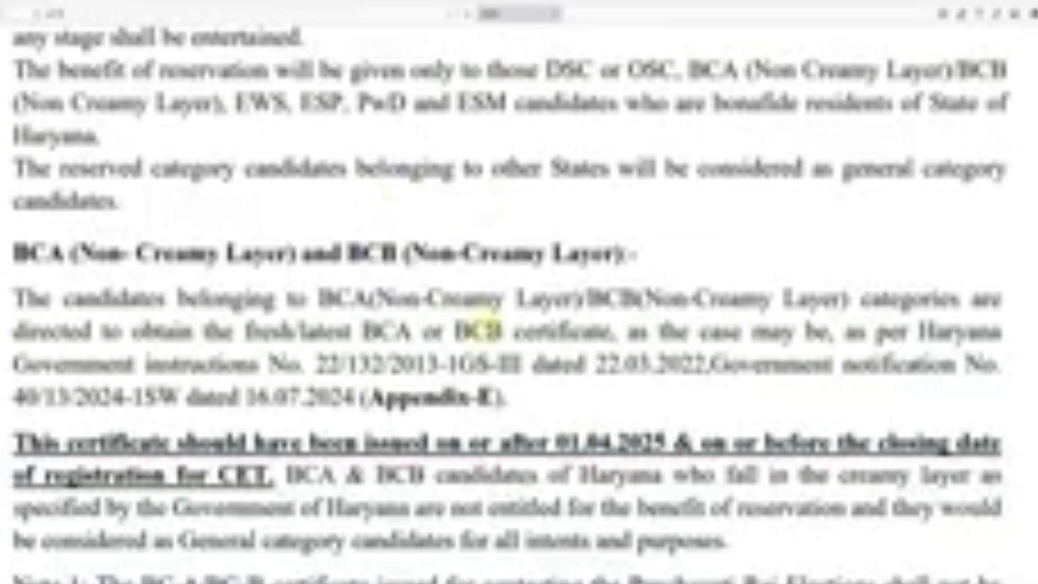
pyautogui.scroll(-15, 479, 330)
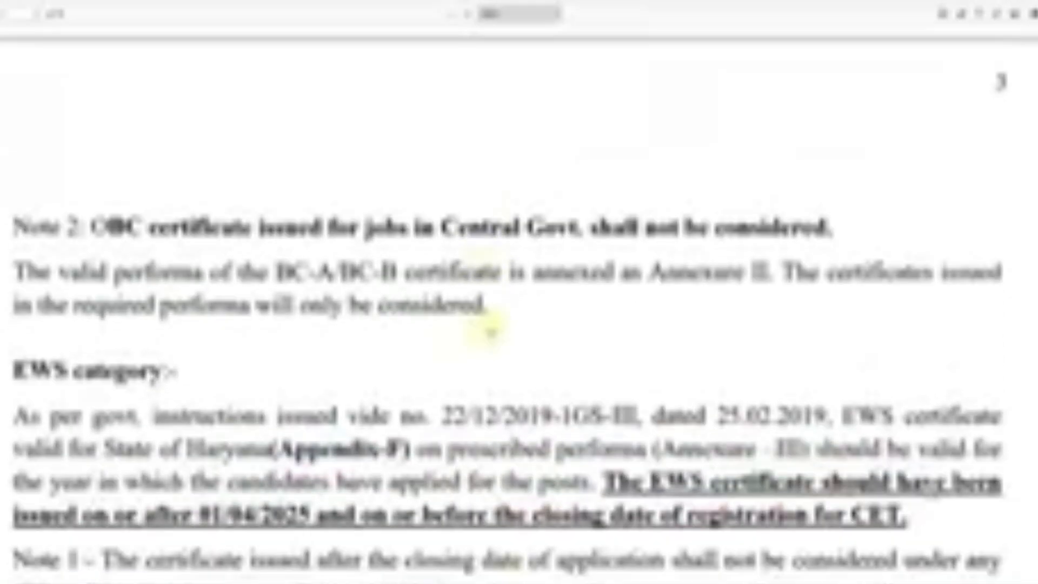
pyautogui.scroll(-6, 490, 332)
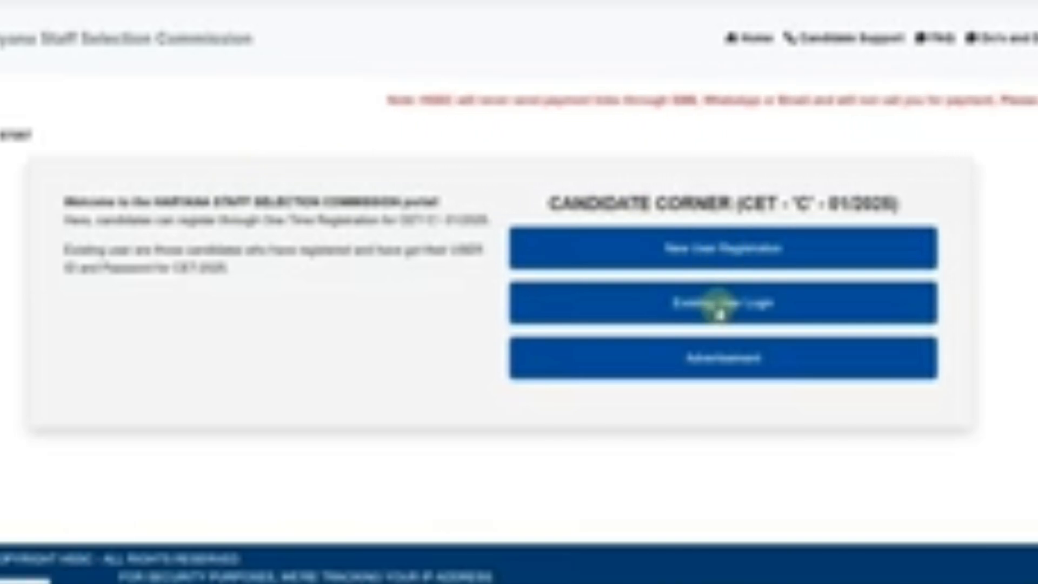
# Open new user registration for CET 'C' 01/2025 and review the form instructions through the photo, signature and document requirements.
pyautogui.click(698, 264)
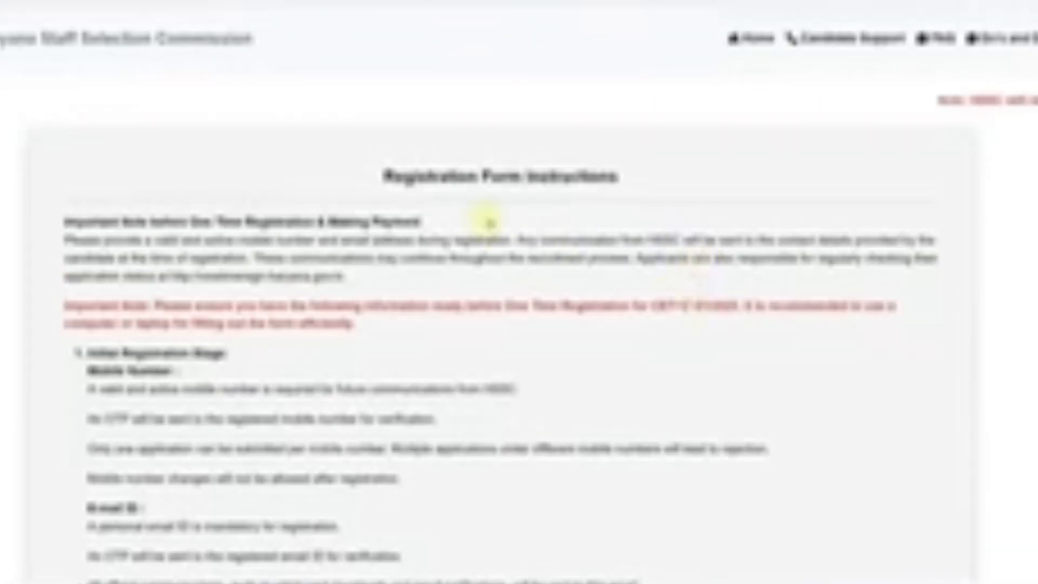
pyautogui.scroll(-2, 490, 221)
pyautogui.scroll(-2, 351, 244)
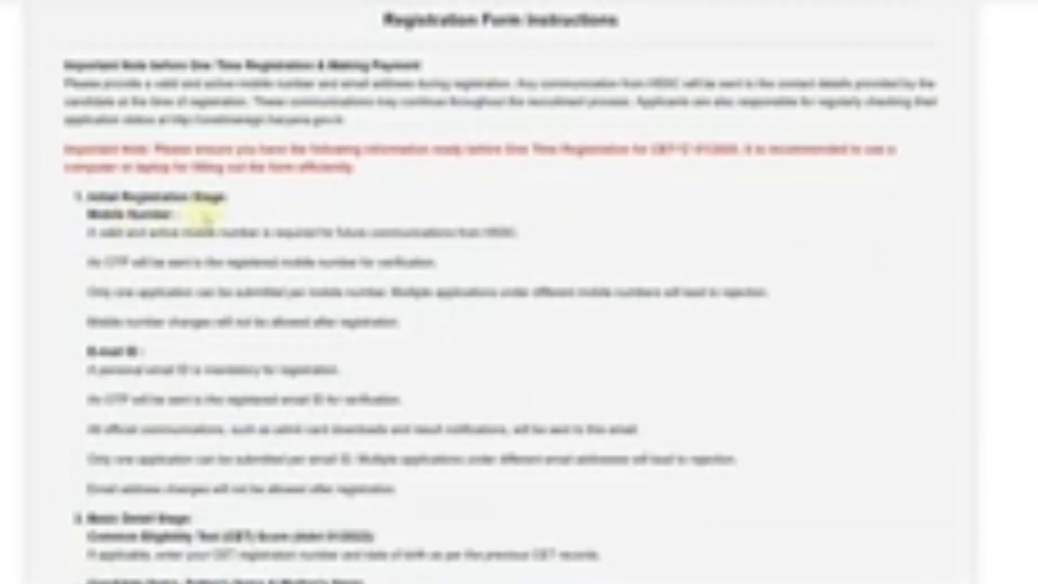
pyautogui.scroll(-1, 200, 216)
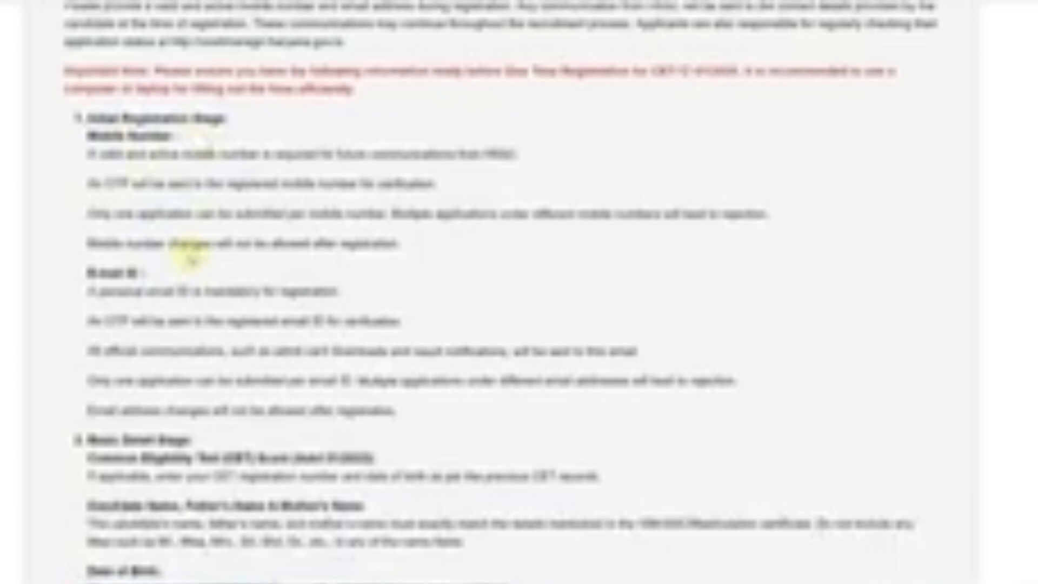
pyautogui.scroll(-3, 191, 259)
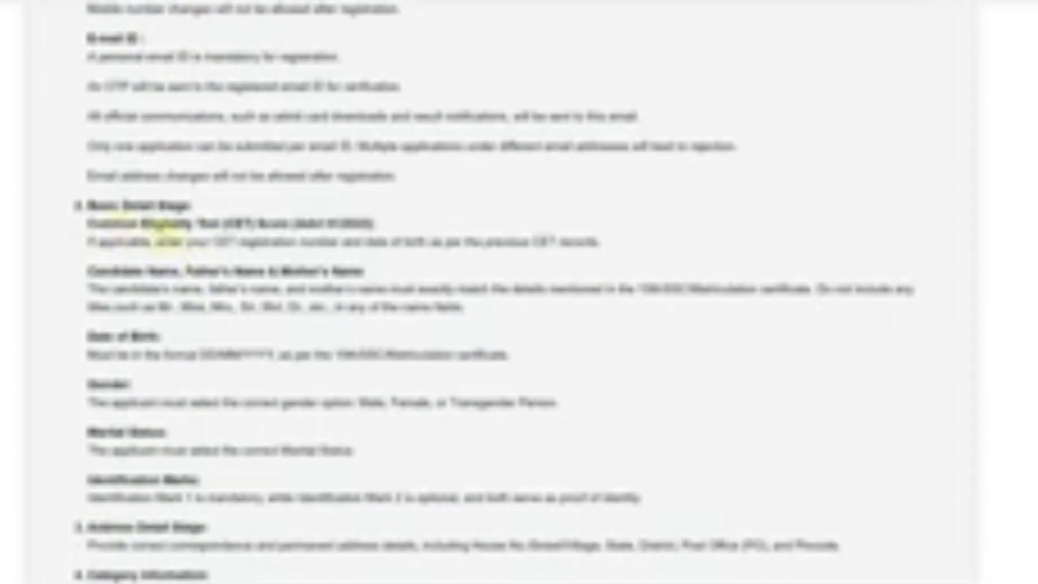
pyautogui.scroll(-7, 219, 254)
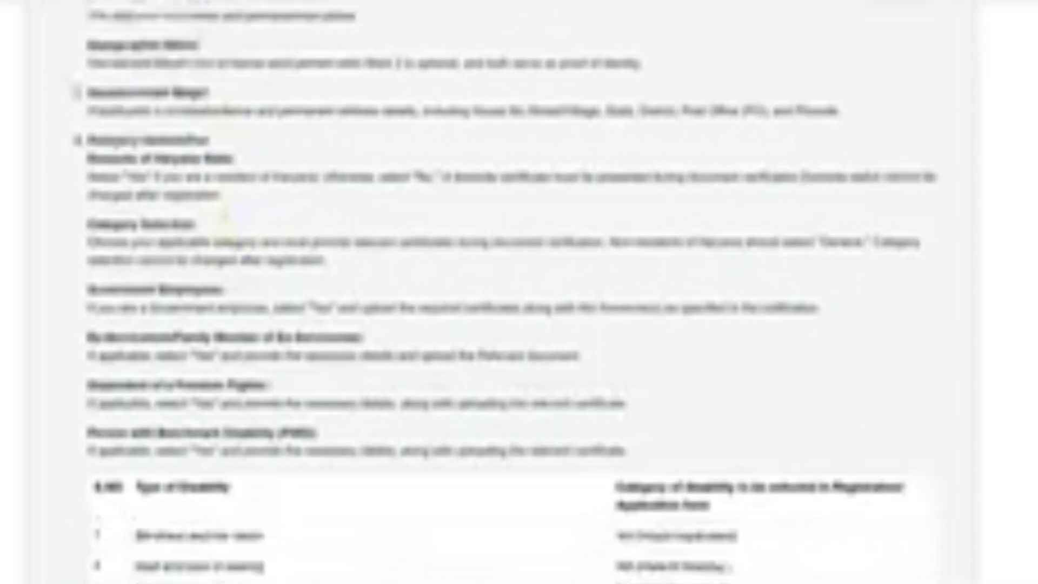
pyautogui.scroll(-7, 219, 260)
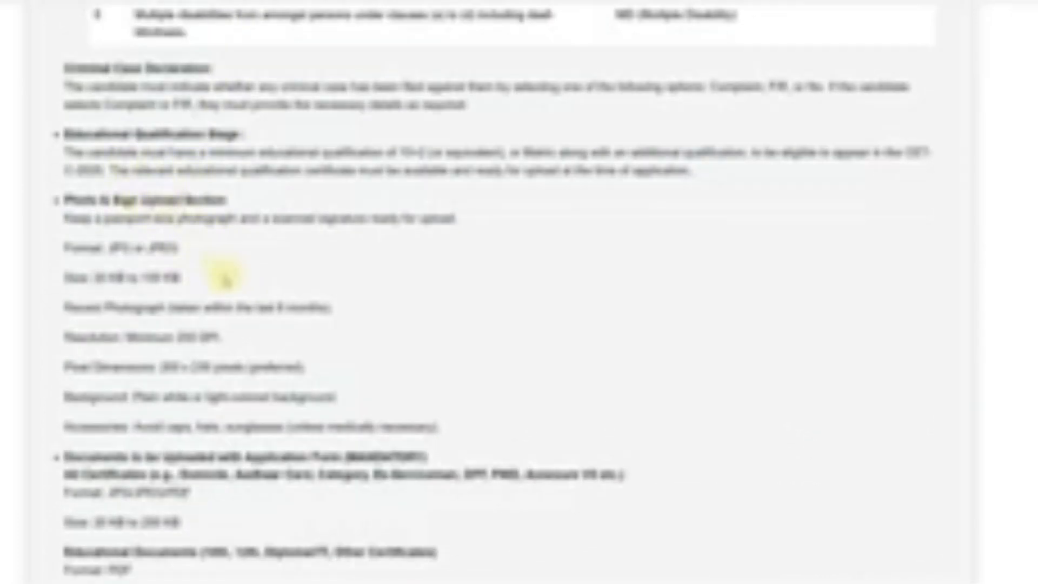
pyautogui.scroll(-2, 227, 278)
pyautogui.scroll(-6, 216, 327)
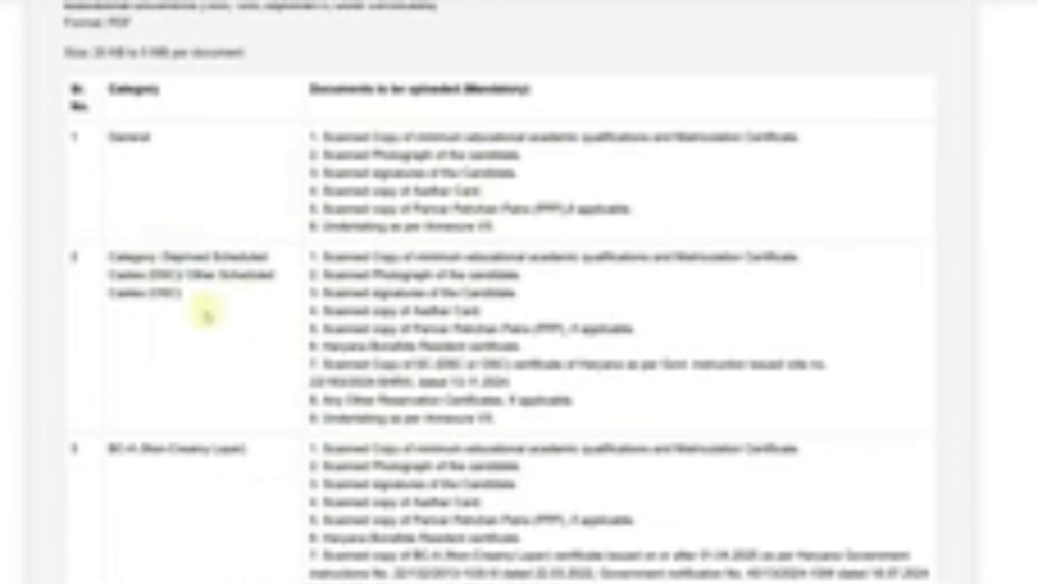
# Review the mandatory documents per category, then confirm the declaration on the instructions and proceed to register.
pyautogui.scroll(-4, 205, 315)
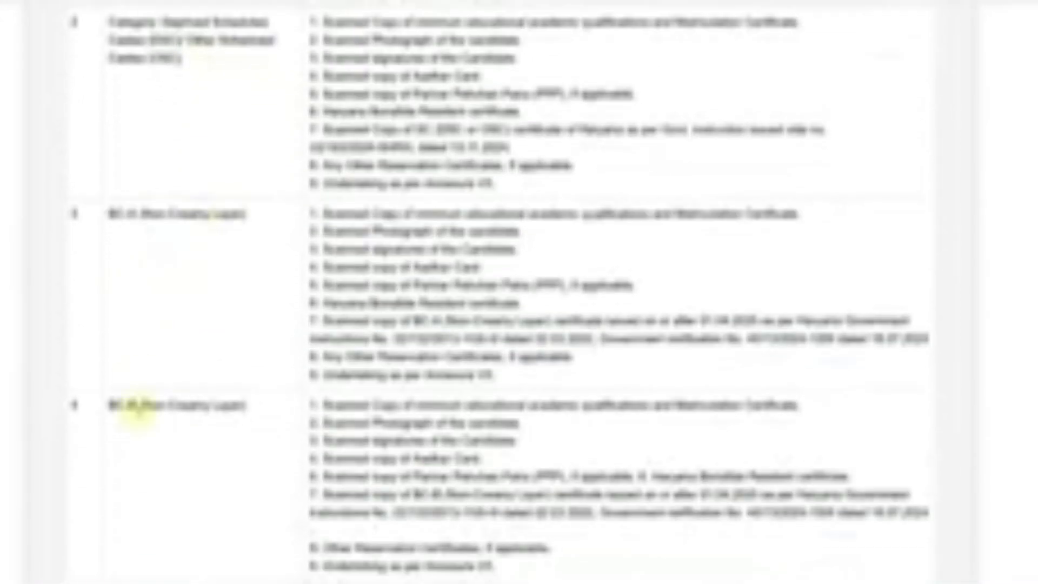
pyautogui.scroll(-2, 139, 414)
pyautogui.scroll(-3, 139, 414)
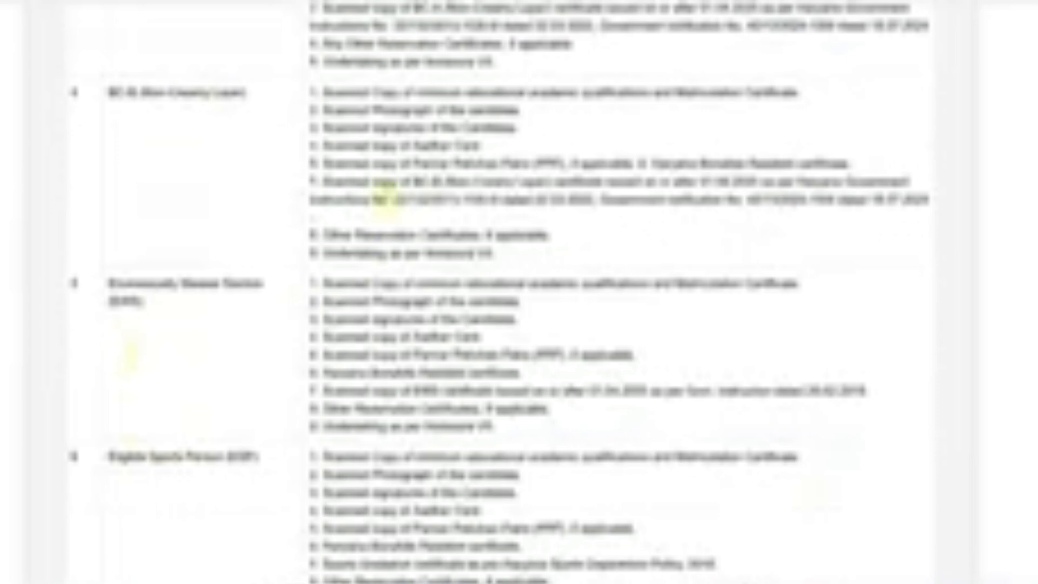
pyautogui.scroll(-3, 392, 254)
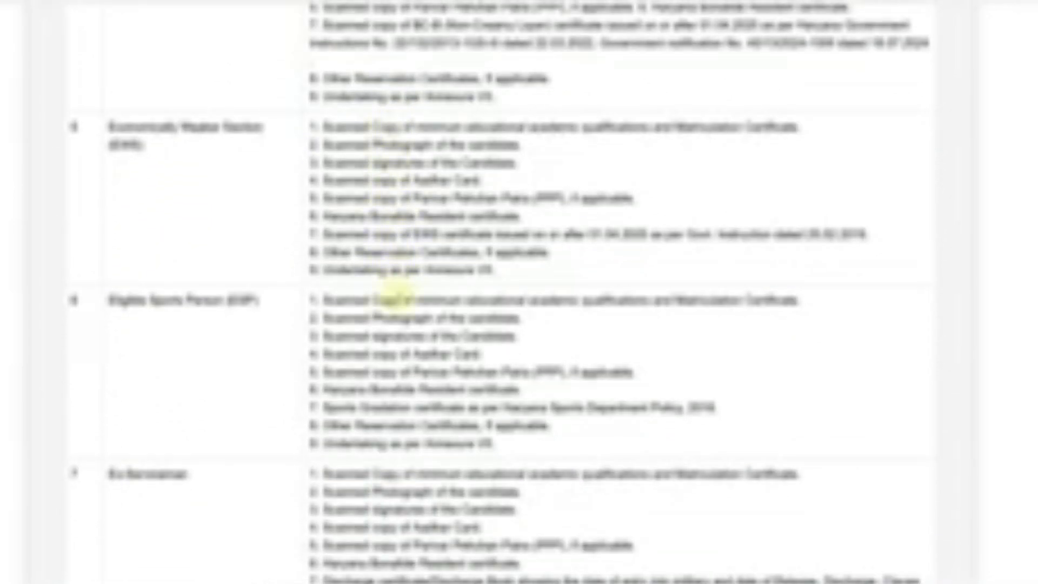
pyautogui.scroll(-18, 392, 295)
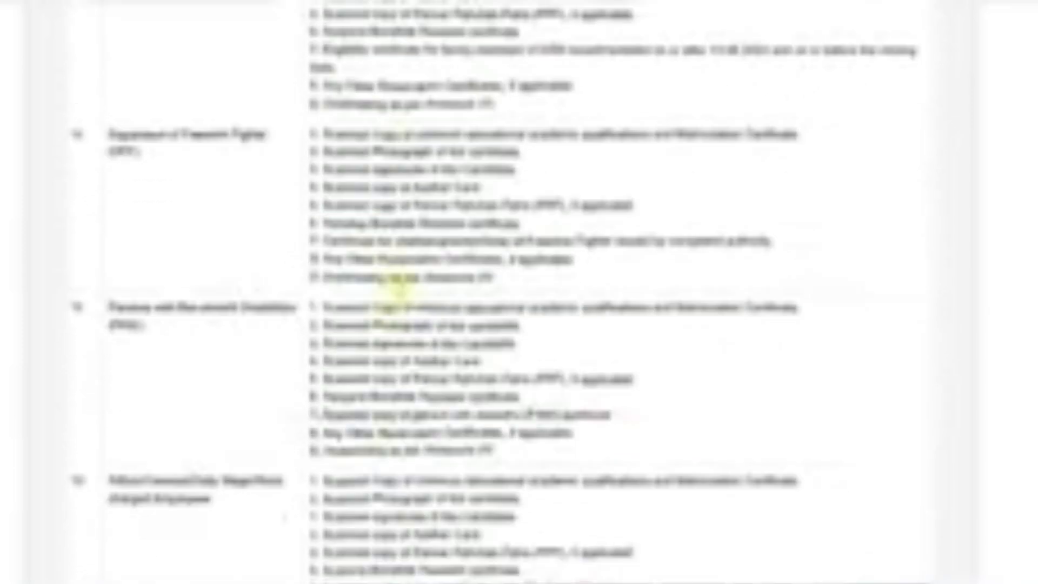
pyautogui.scroll(-20, 396, 290)
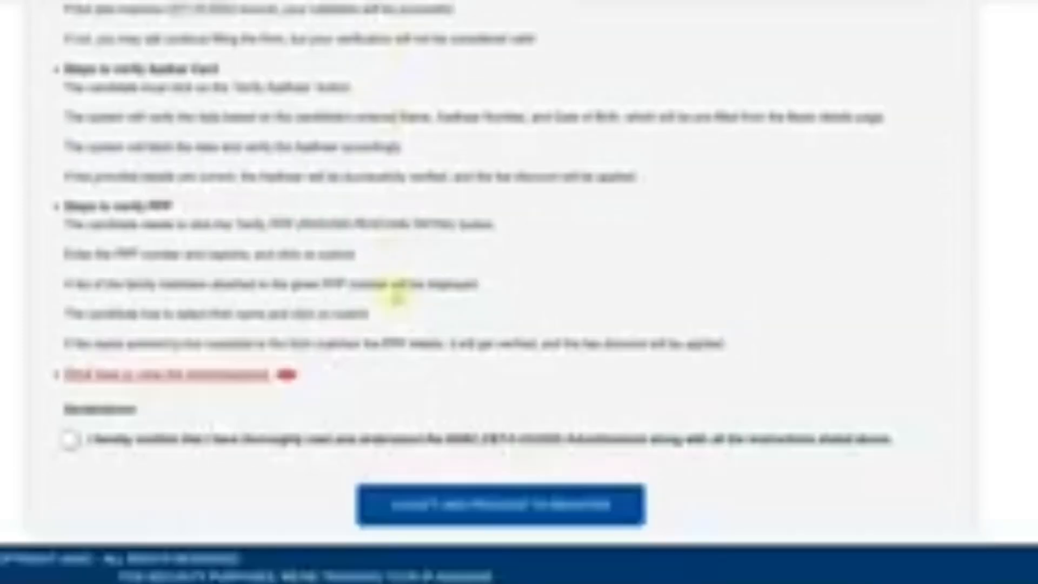
pyautogui.click(70, 439)
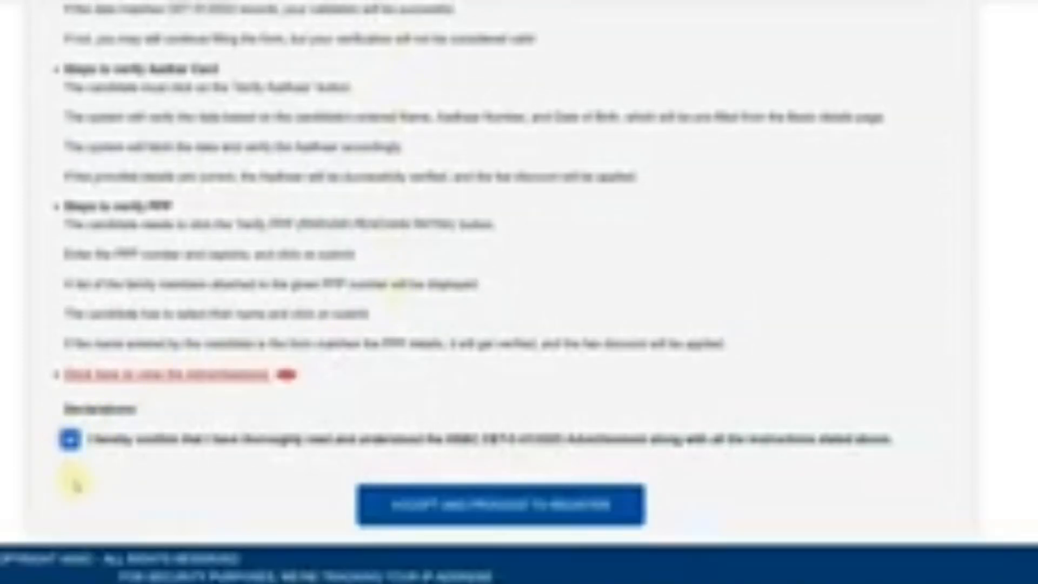
pyautogui.click(483, 520)
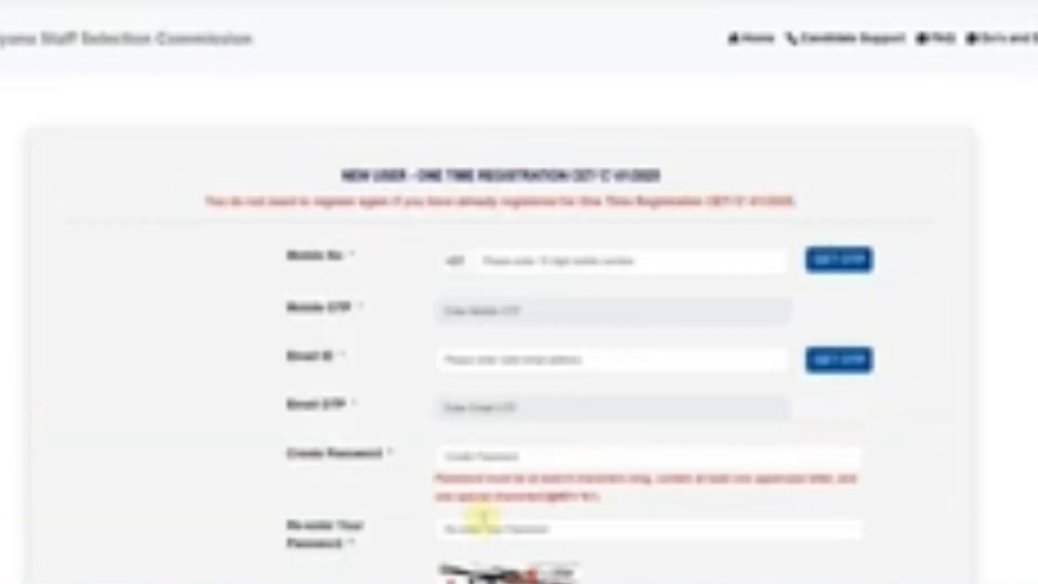
# Examine the new user registration form's fields and password rule, and view the sample password in a Notepad note before closing it.
pyautogui.scroll(-1, 371, 398)
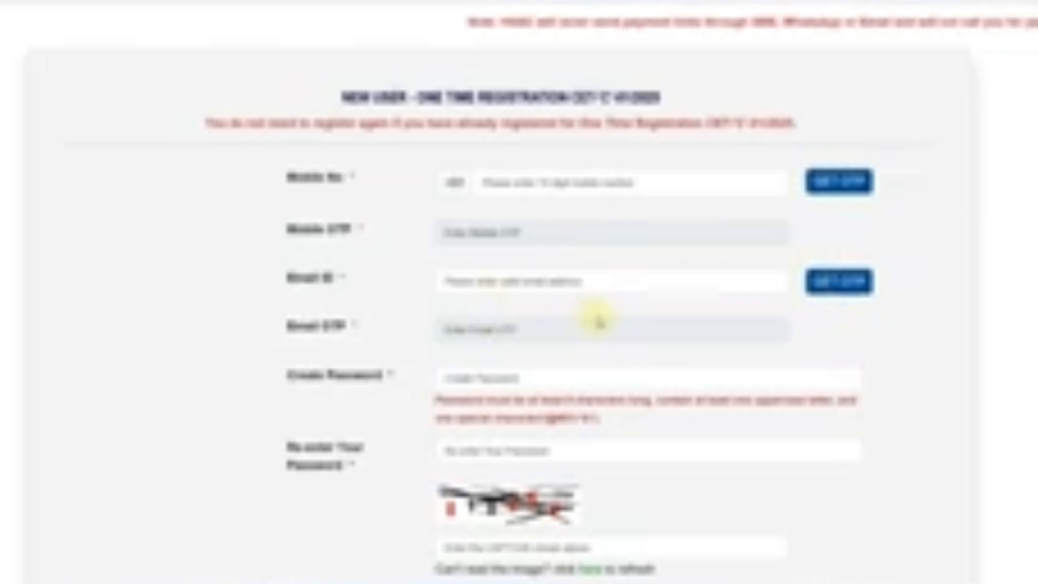
pyautogui.scroll(-2, 597, 321)
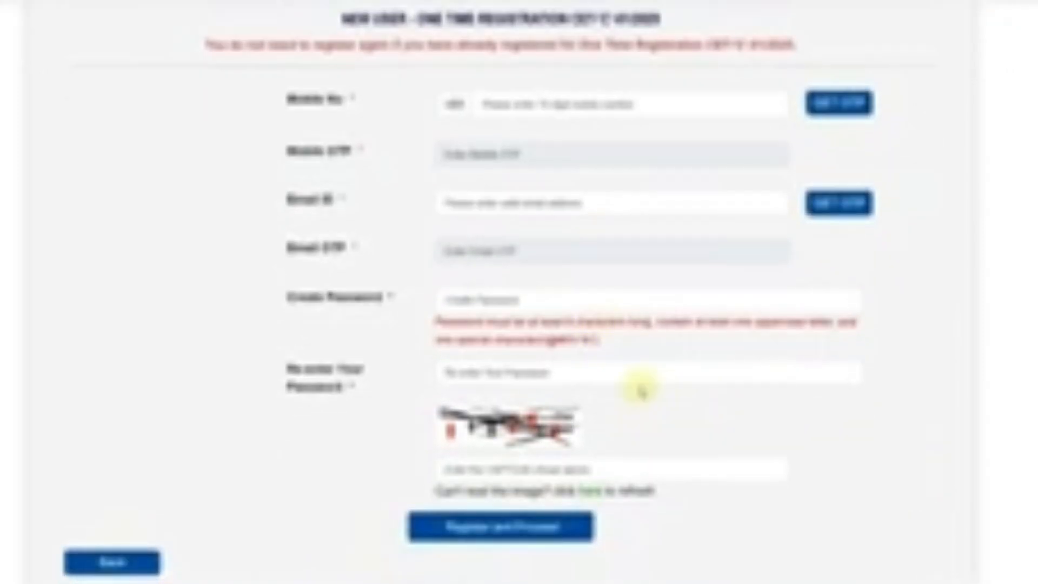
pyautogui.scroll(-1, 642, 387)
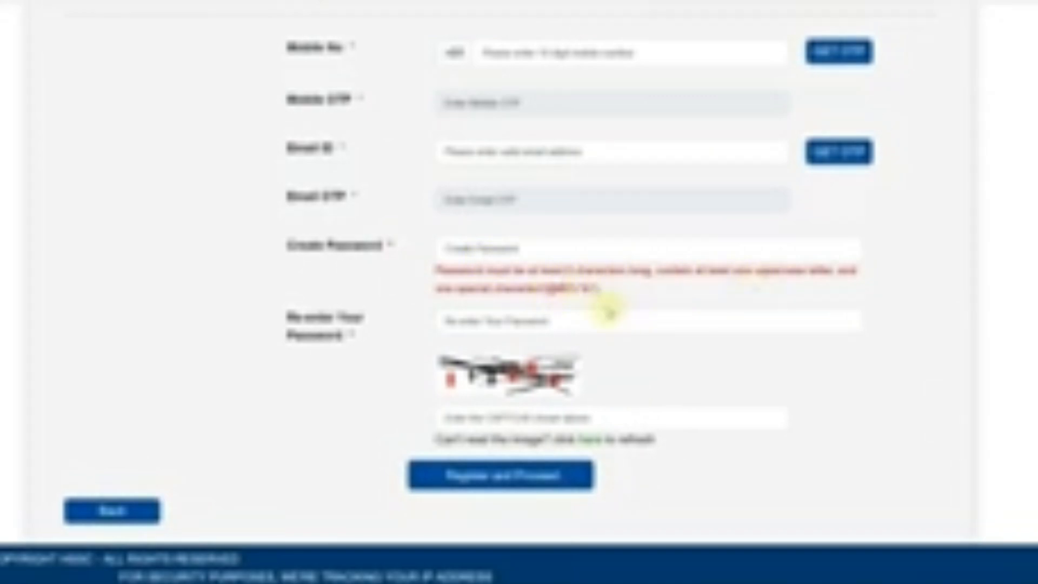
pyautogui.click(665, 580)
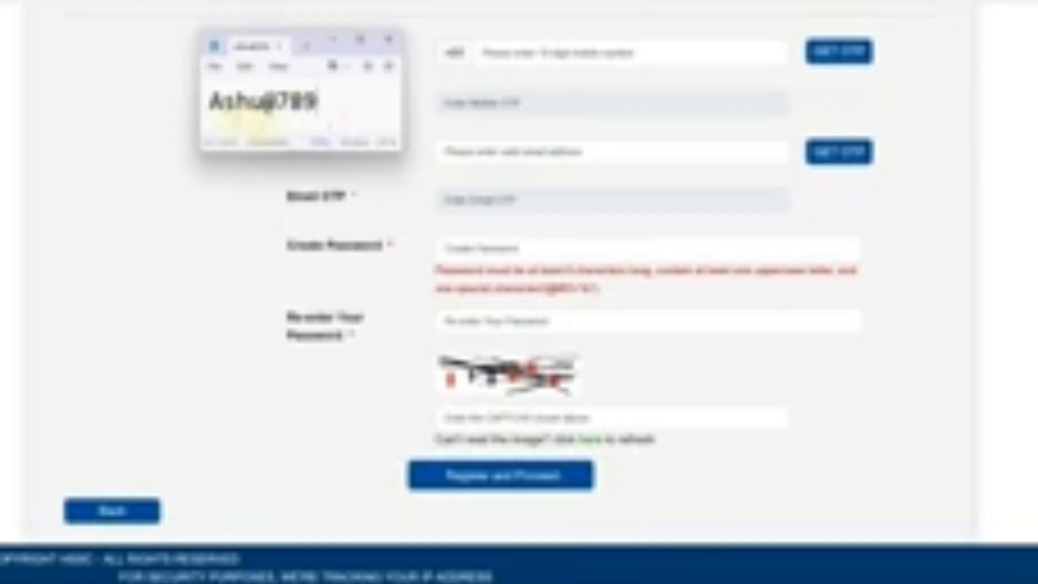
pyautogui.moveTo(214, 110); pyautogui.dragTo(315, 105)
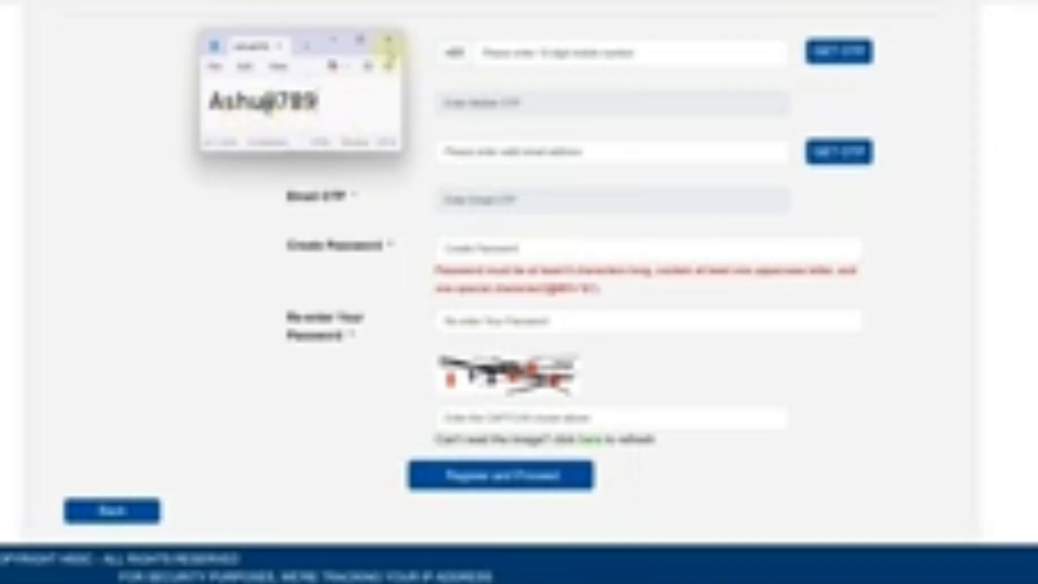
pyautogui.click(389, 44)
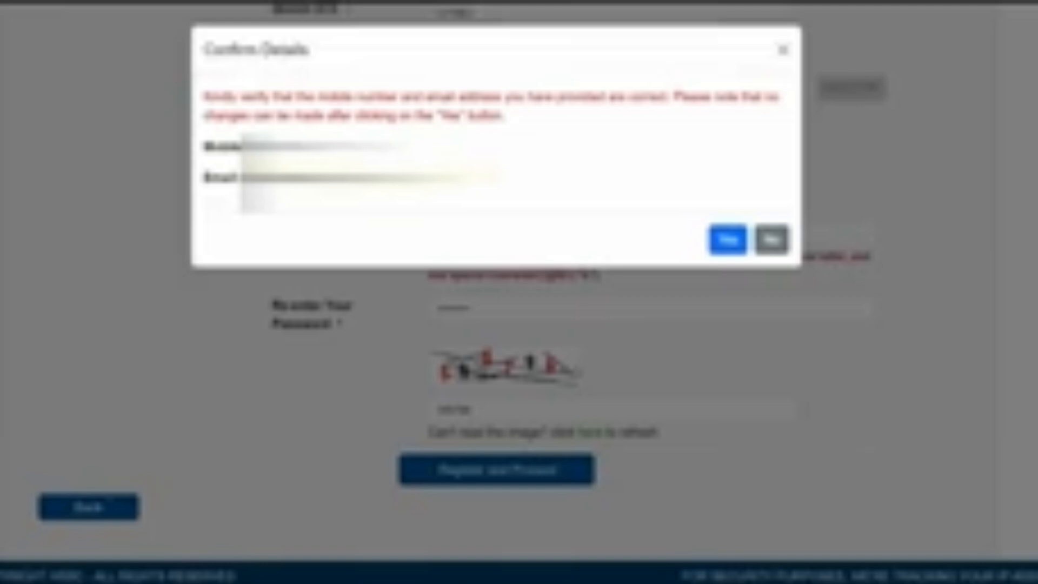
# Confirm the mobile number and email details, and answer Yes to having participated in CET 01/2022.
pyautogui.click(728, 242)
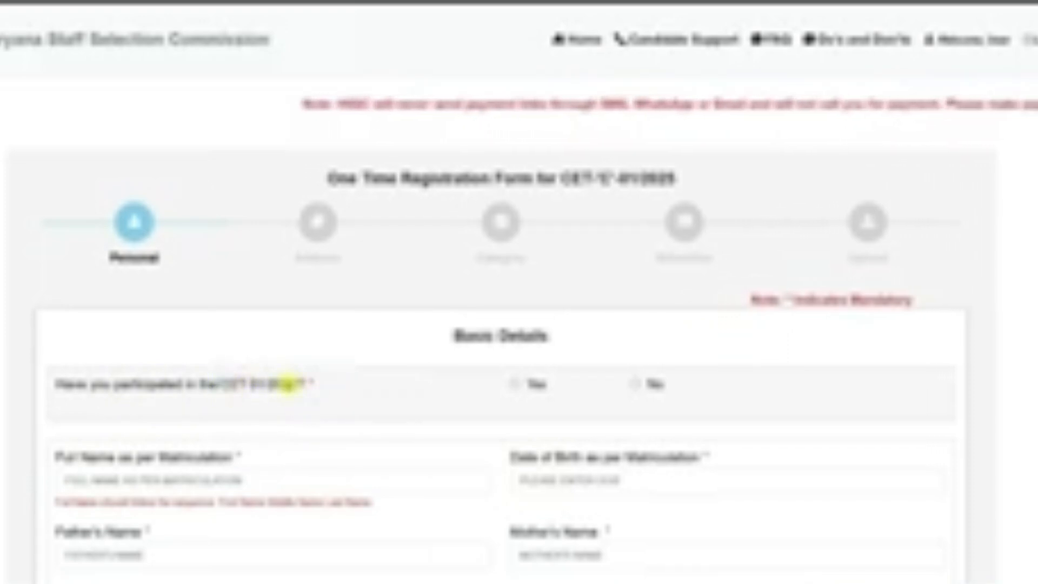
pyautogui.click(516, 385)
pyautogui.click(504, 425)
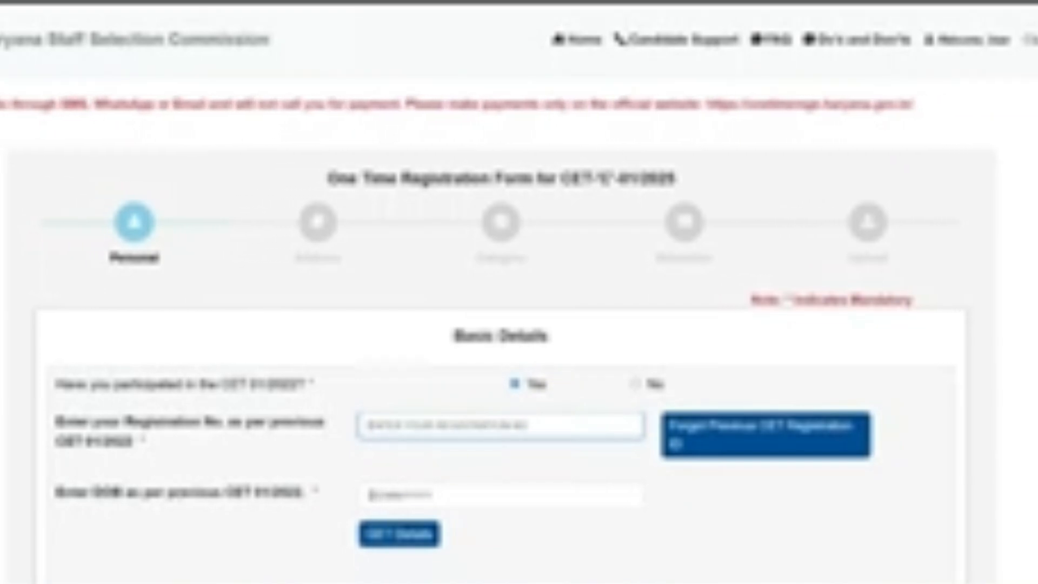
# Check the date picker for the previous CET's date of birth, then change the CET 01/2022 participation answer to No.
pyautogui.click(367, 494)
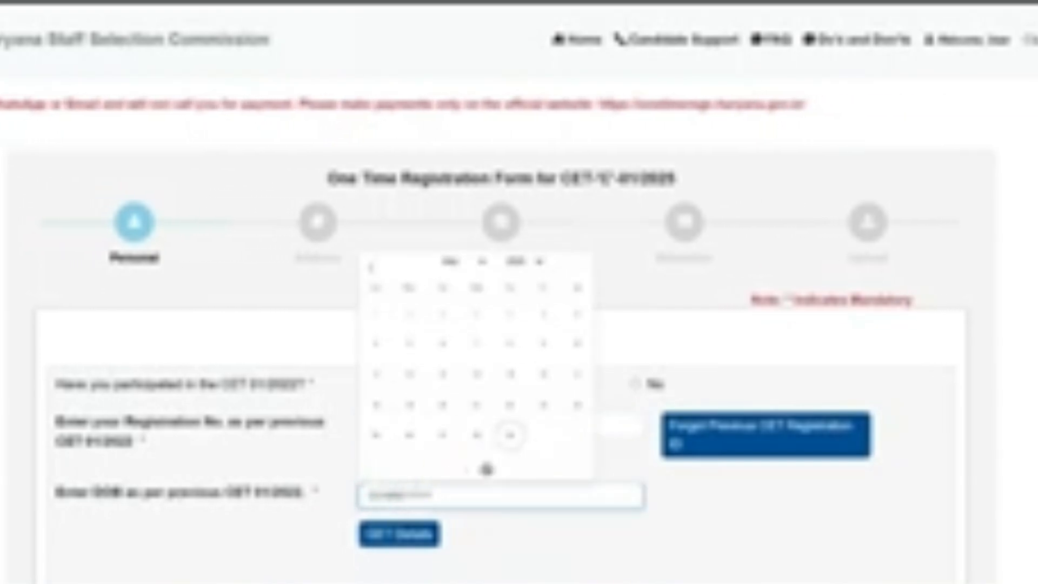
pyautogui.click(491, 546)
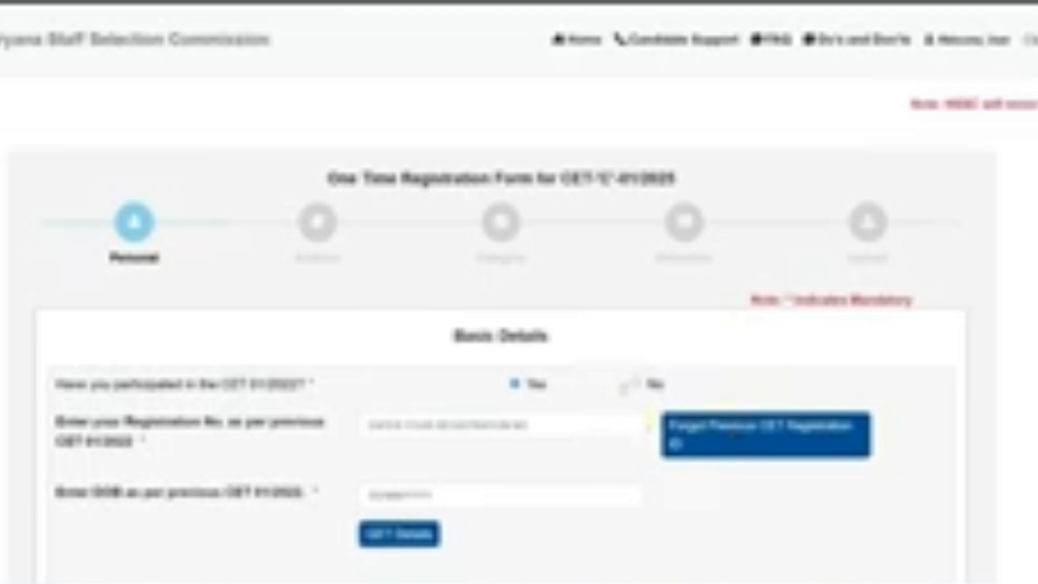
pyautogui.click(635, 387)
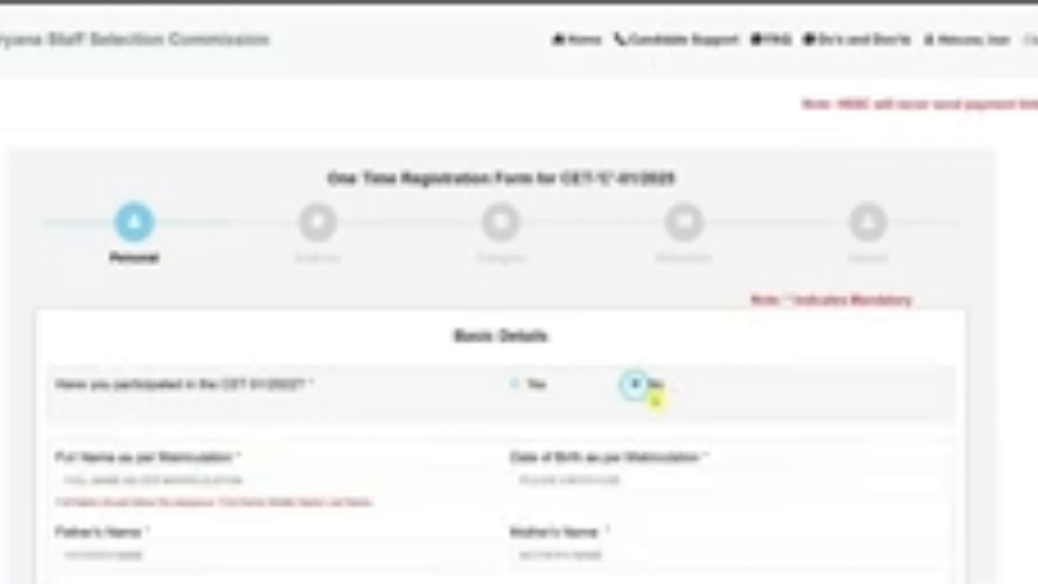
# Enter the candidate's full name as per matriculation in the basic details.
pyautogui.click(184, 474)
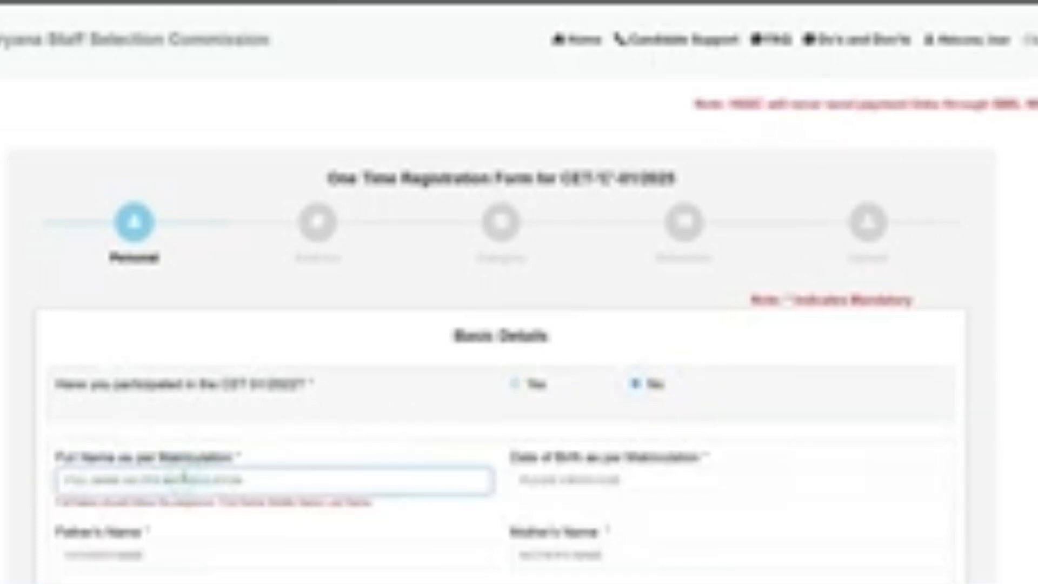
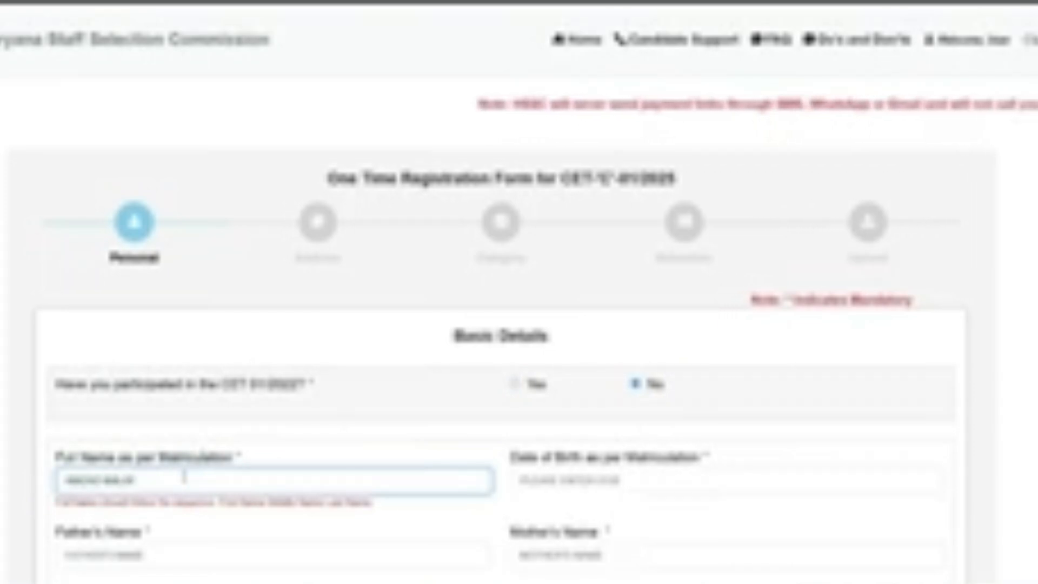
# Open the calendar for the date of birth as per matriculation and expand its list of years.
pyautogui.click(573, 482)
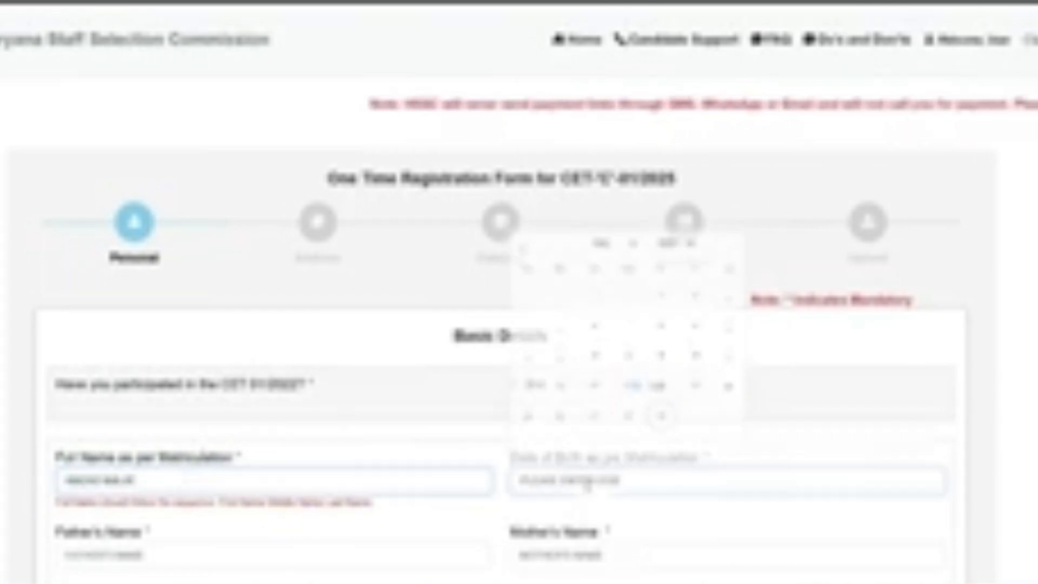
pyautogui.click(1027, 406)
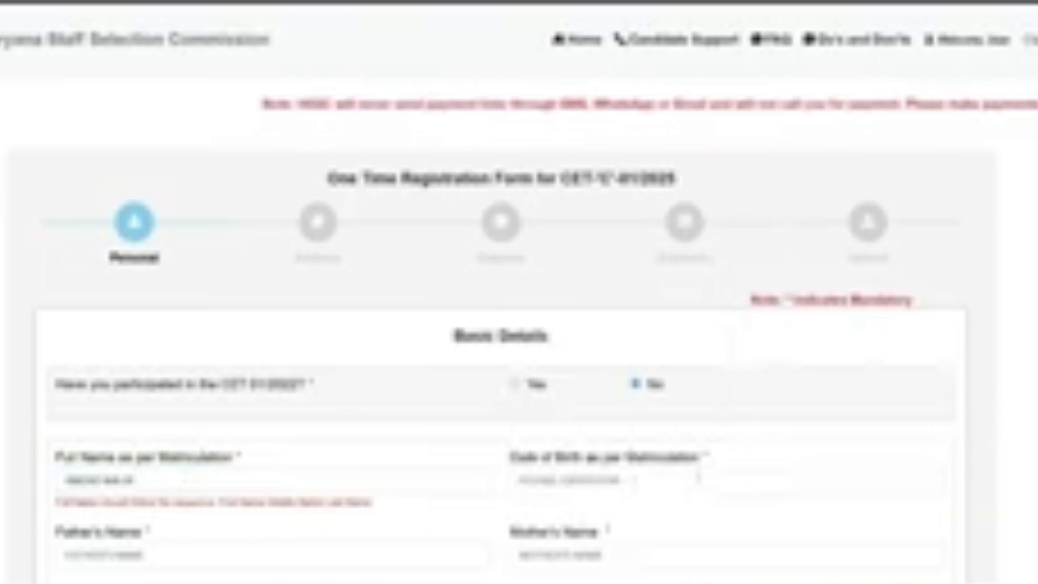
pyautogui.click(608, 480)
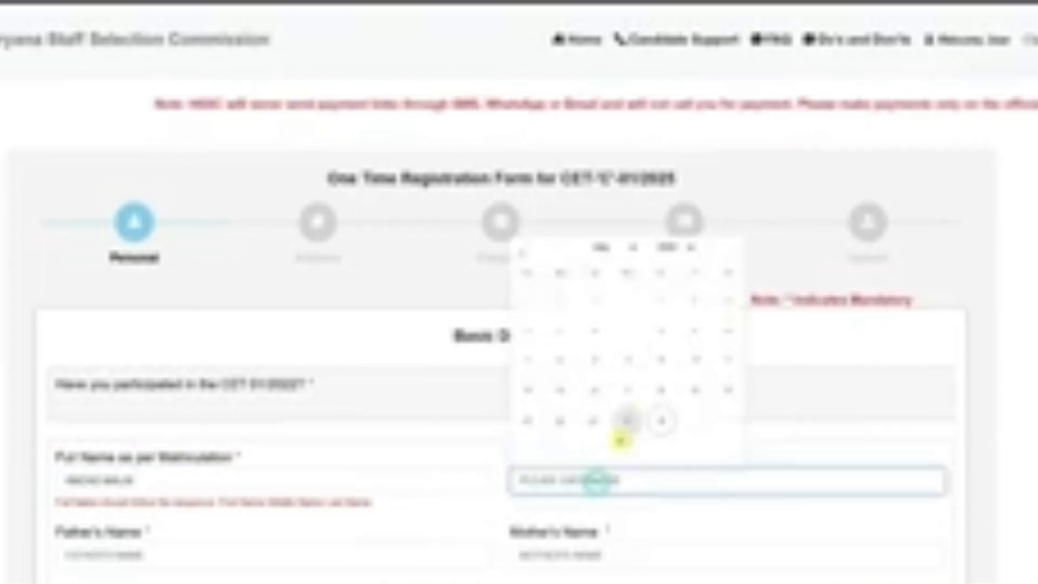
pyautogui.click(669, 252)
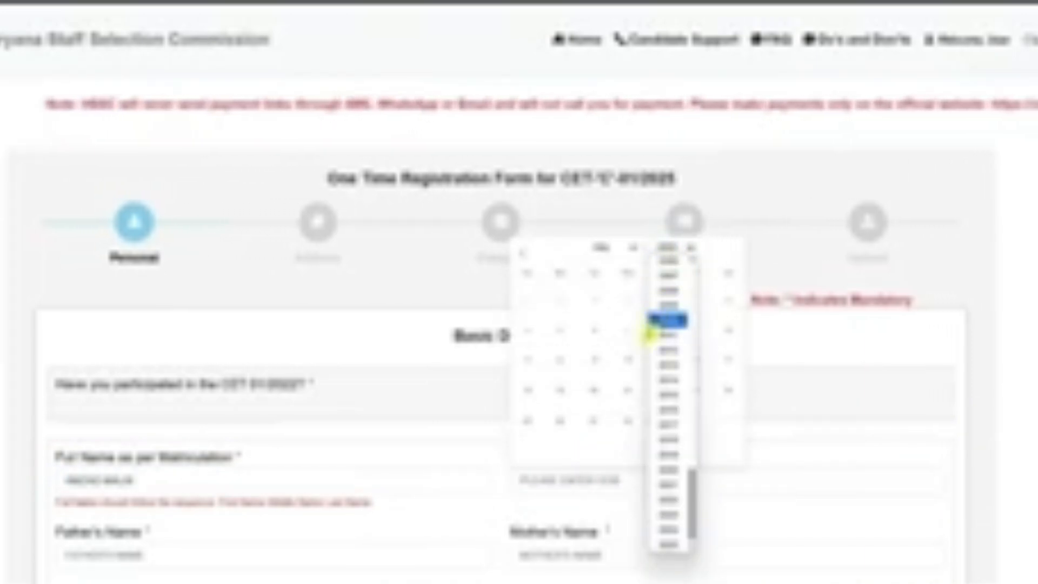
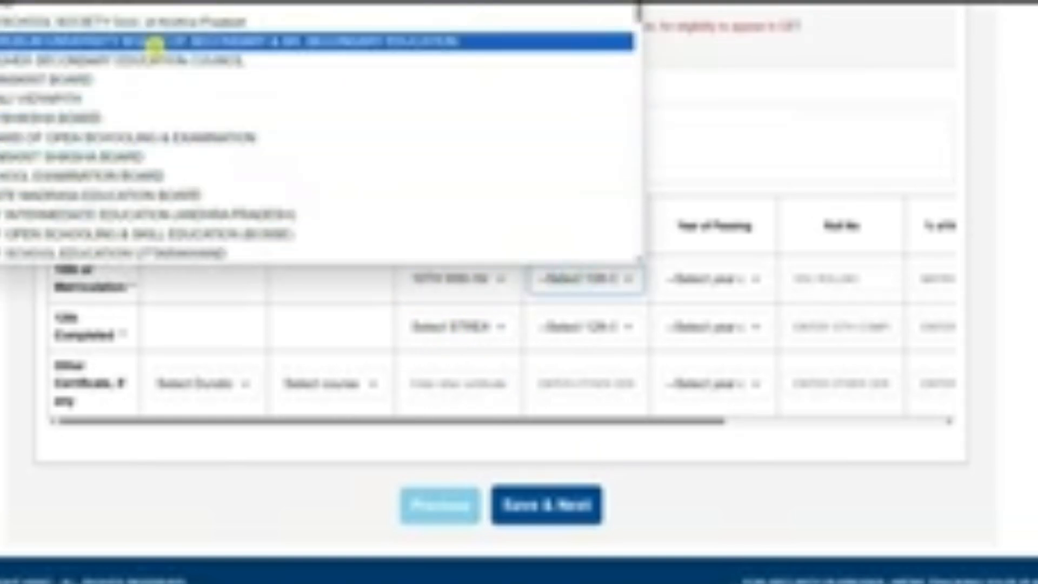
# Set the 10th or Matriculation board to U.P. Board of High School & Intermediate Education and its year of passing to 2017.
pyautogui.scroll(-10, 184, 135)
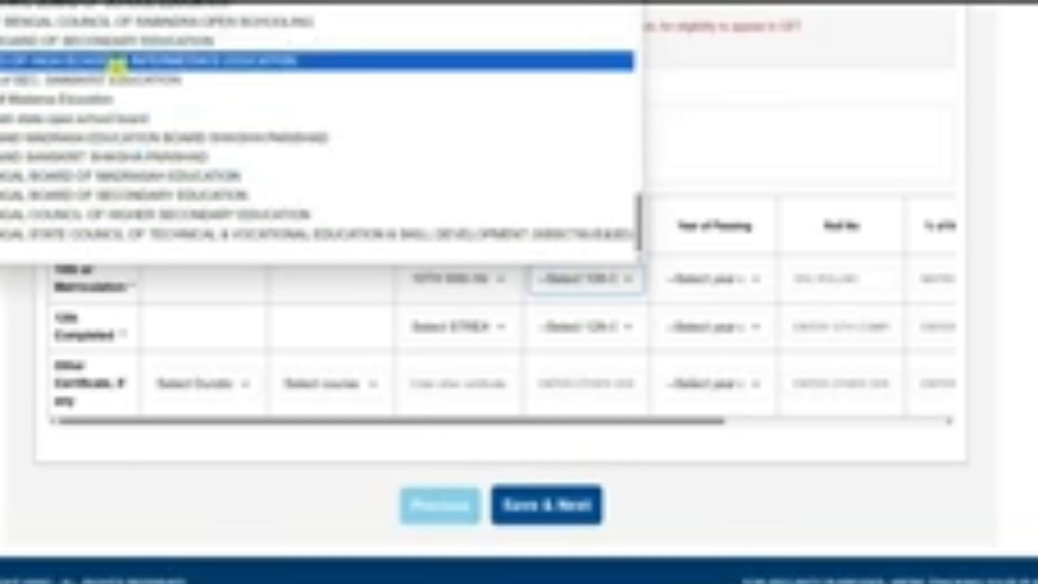
pyautogui.click(116, 62)
pyautogui.click(711, 280)
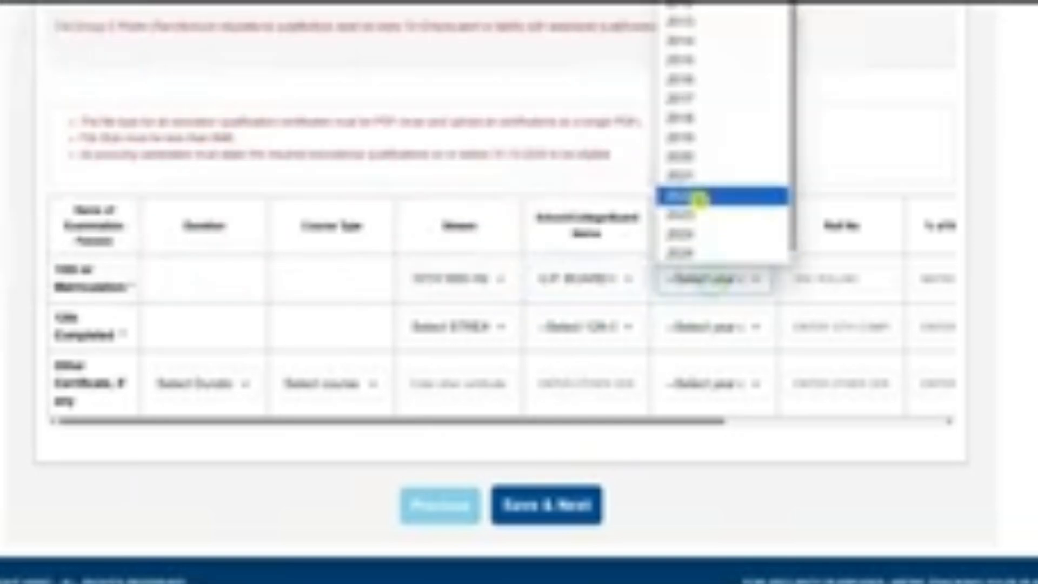
pyautogui.click(685, 103)
pyautogui.click(858, 278)
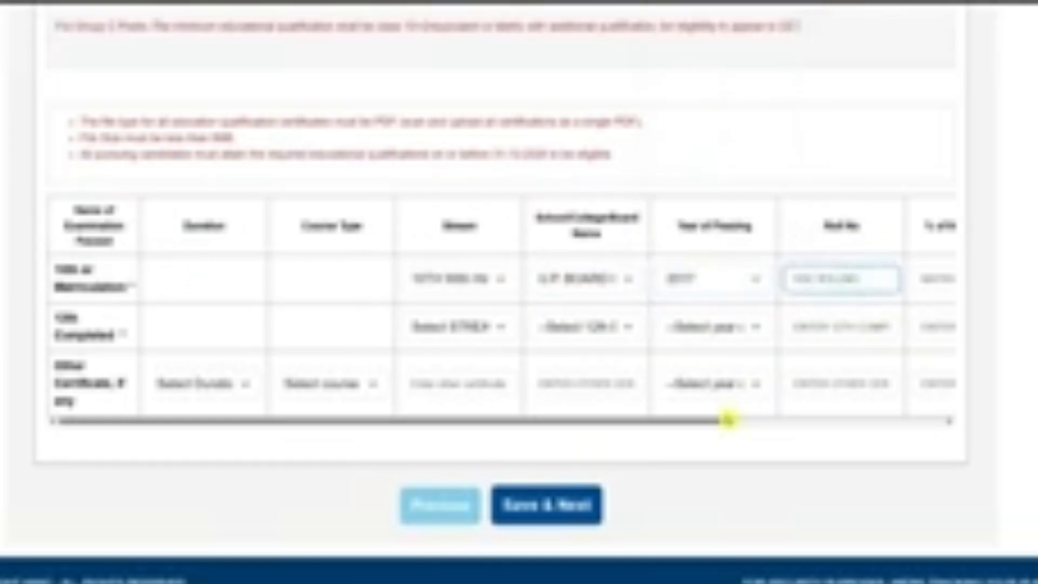
# Enter 66 as the 10th marks percentage and attach the PDF certificate for matriculation.
pyautogui.moveTo(729, 419); pyautogui.dragTo(919, 419)
pyautogui.click(693, 277)
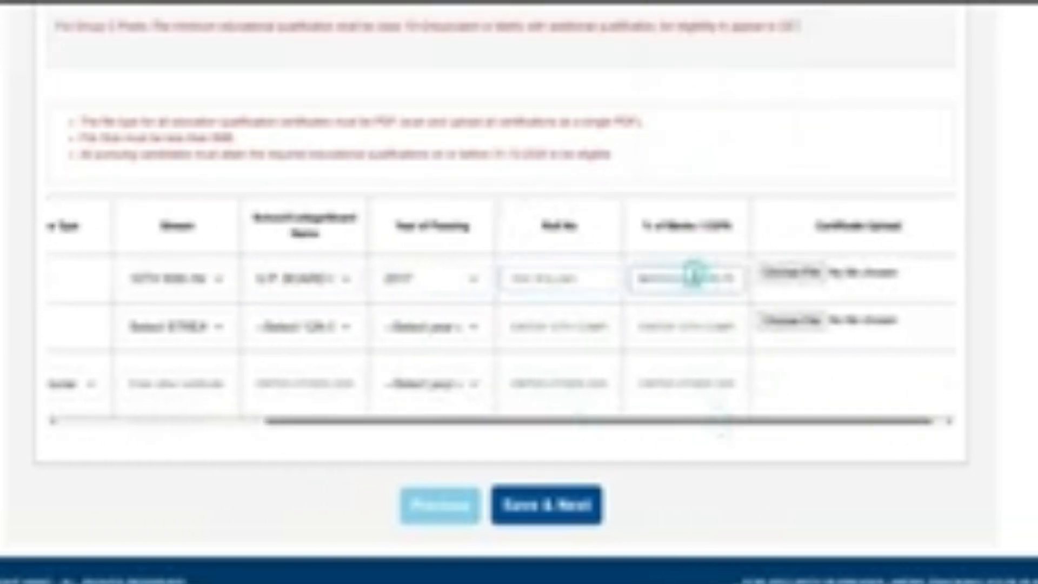
pyautogui.write('66')
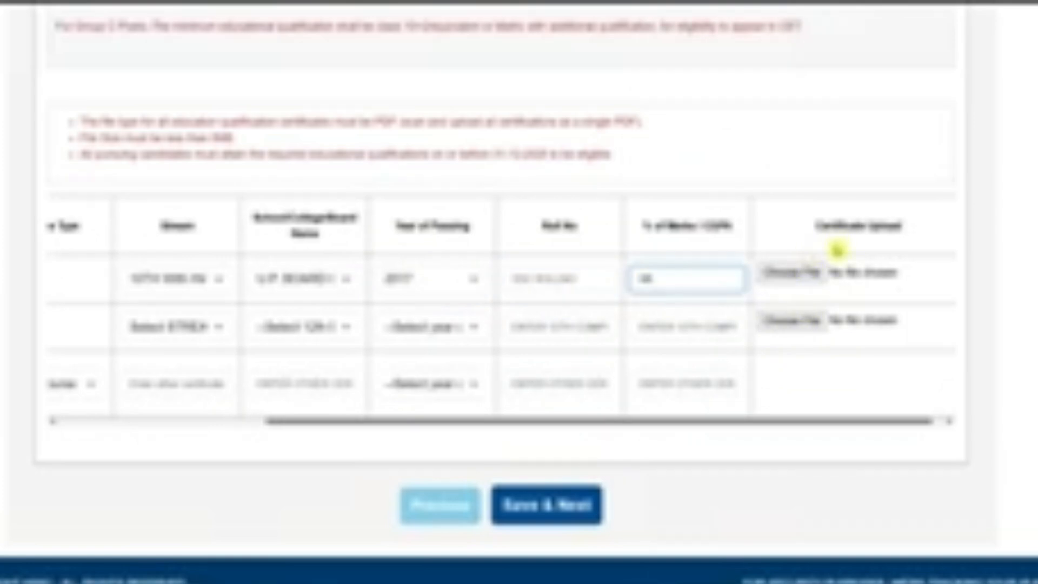
pyautogui.click(792, 272)
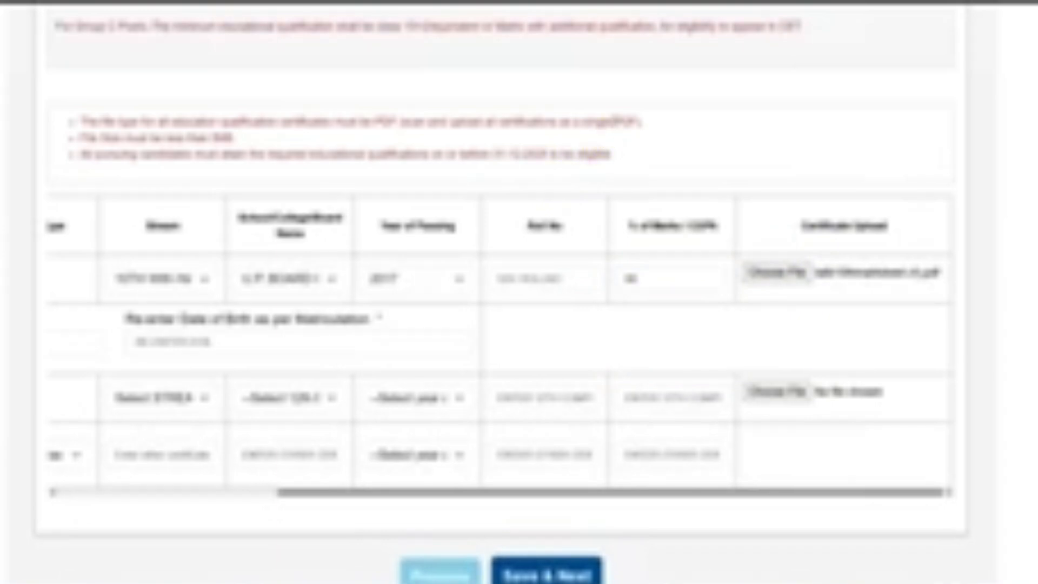
pyautogui.click(613, 123)
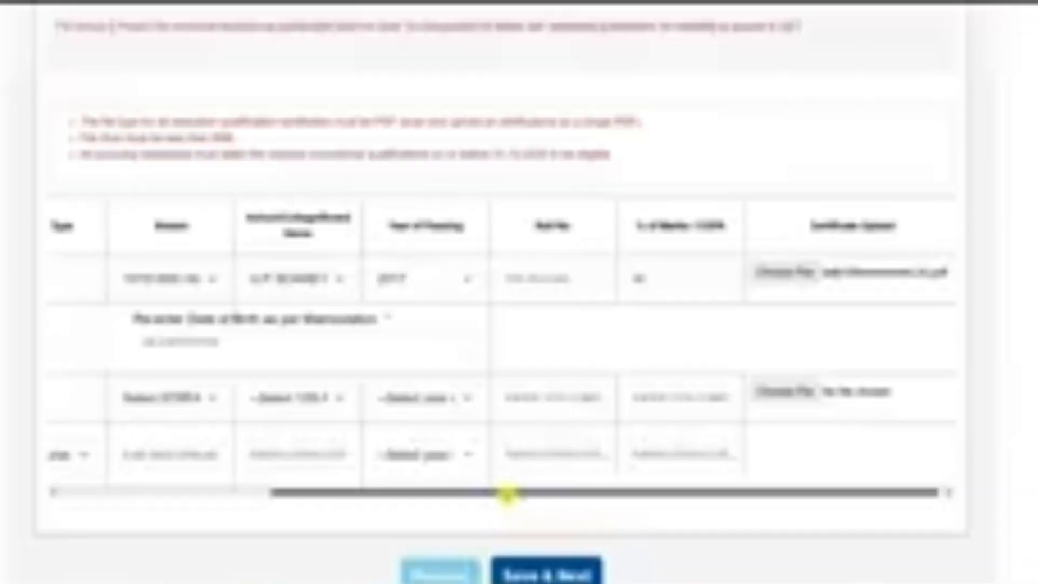
# Re-enter the candidate's full name and date of birth as per matriculation.
pyautogui.moveTo(505, 493); pyautogui.dragTo(286, 492)
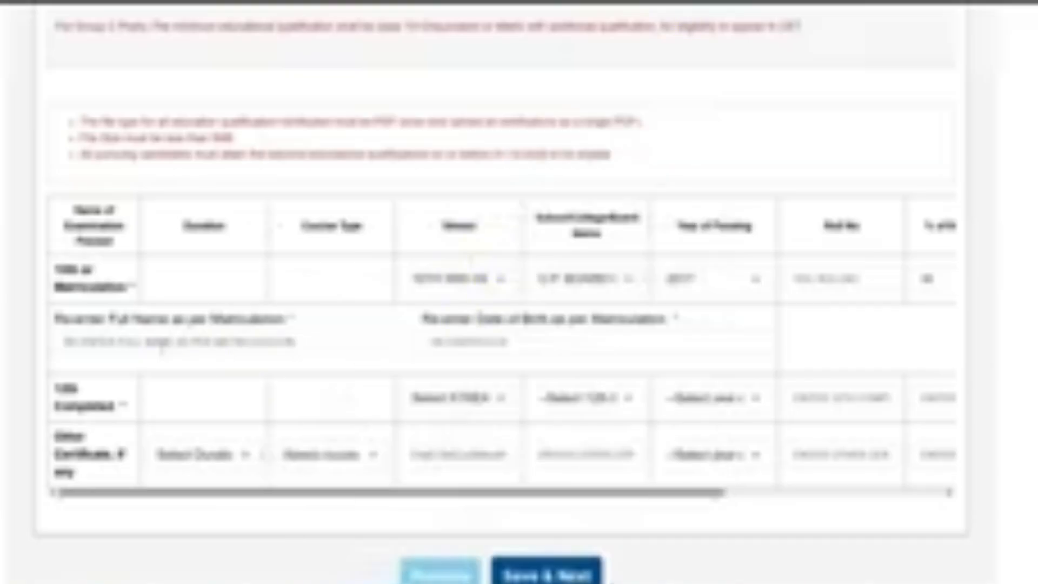
pyautogui.click(161, 345)
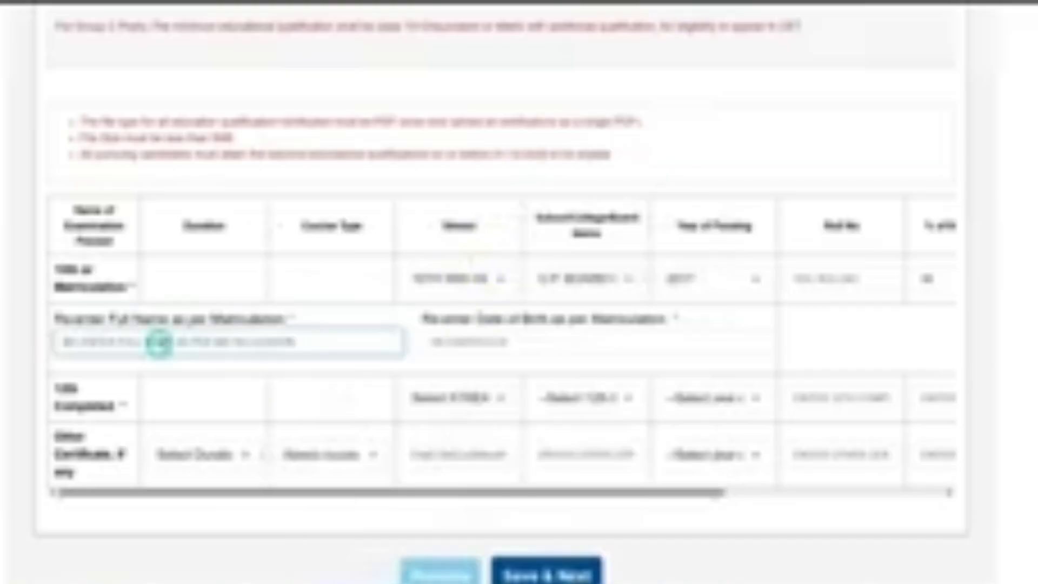
pyautogui.write('ABC')
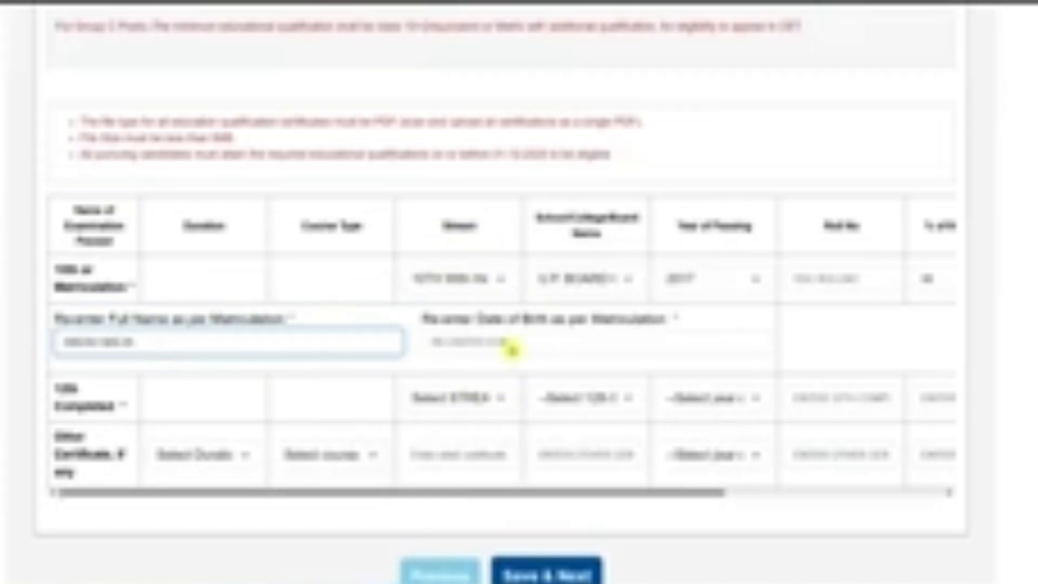
pyautogui.click(512, 346)
pyautogui.click(580, 372)
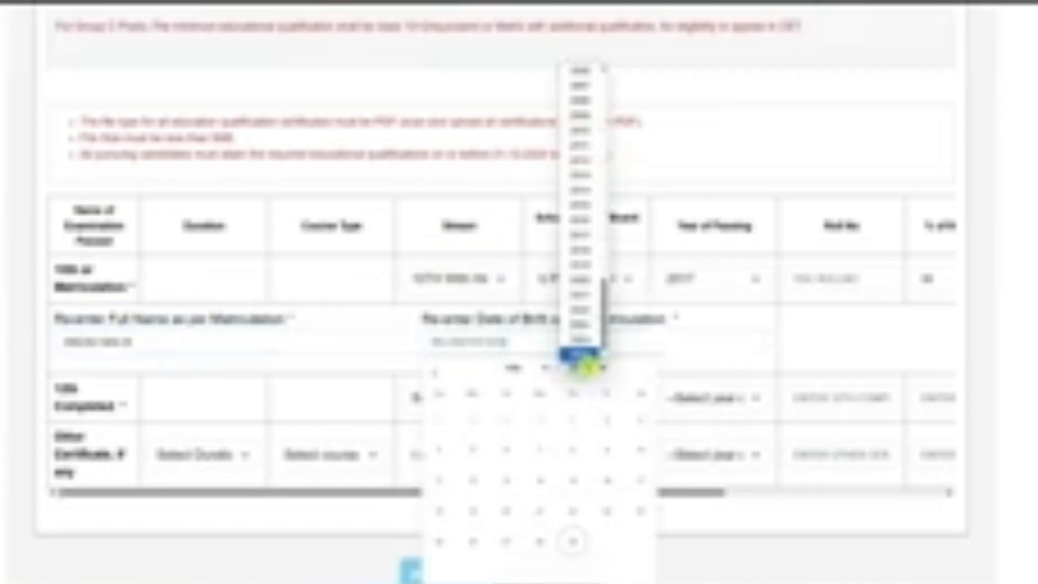
pyautogui.click(611, 289)
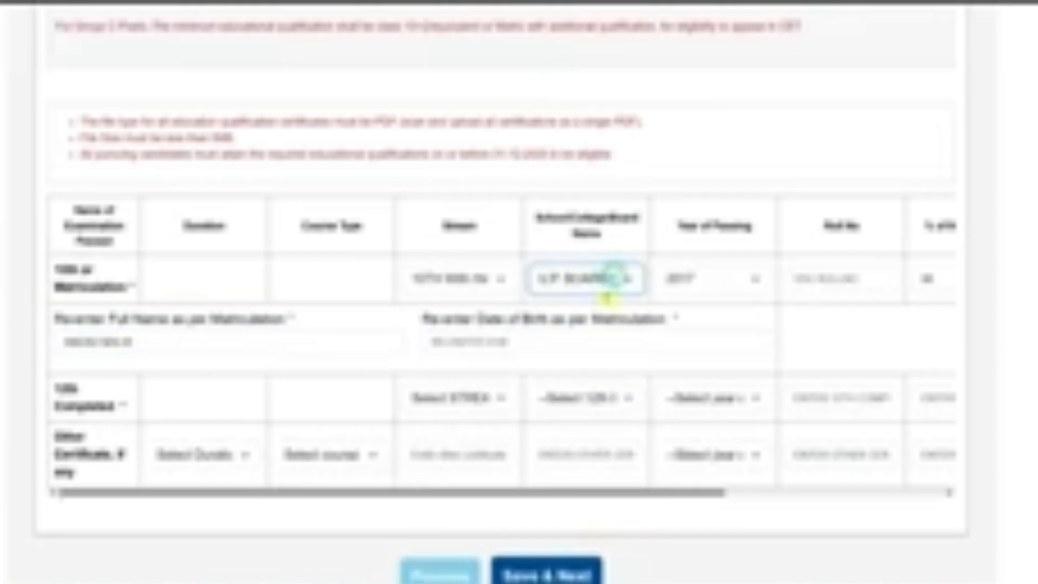
pyautogui.click(607, 333)
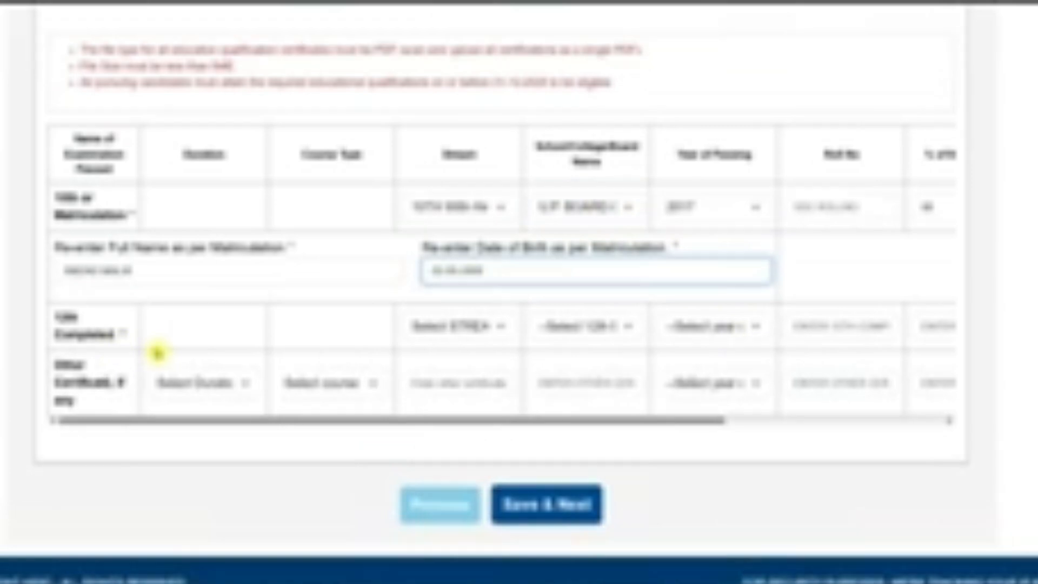
# Set the 12th row to the Science stream, U.P. Board of High School & Intermediate Education and passing year 2019.
pyautogui.scroll(5, 215, 309)
pyautogui.scroll(-3, 118, 462)
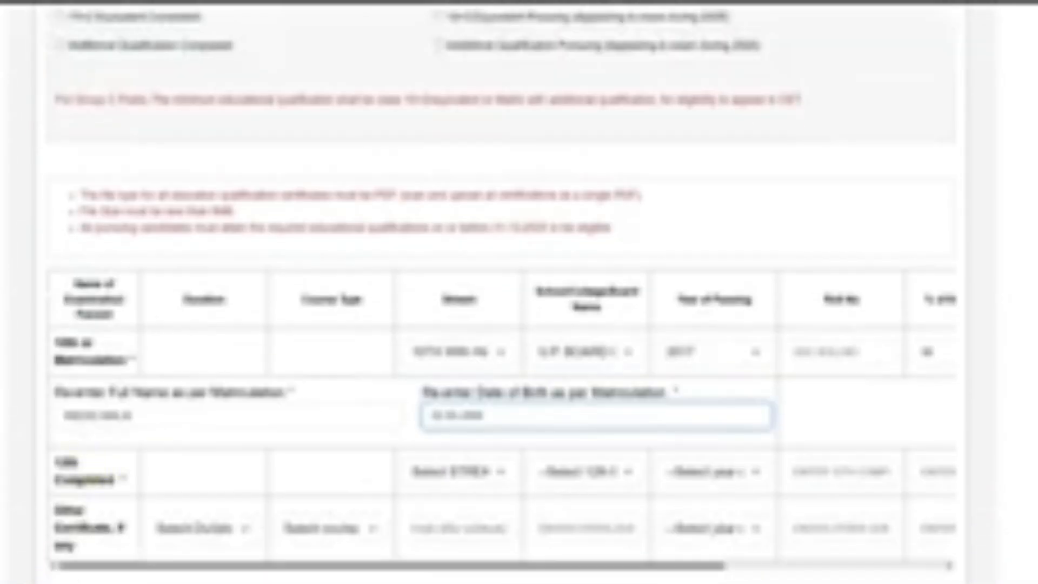
pyautogui.click(454, 479)
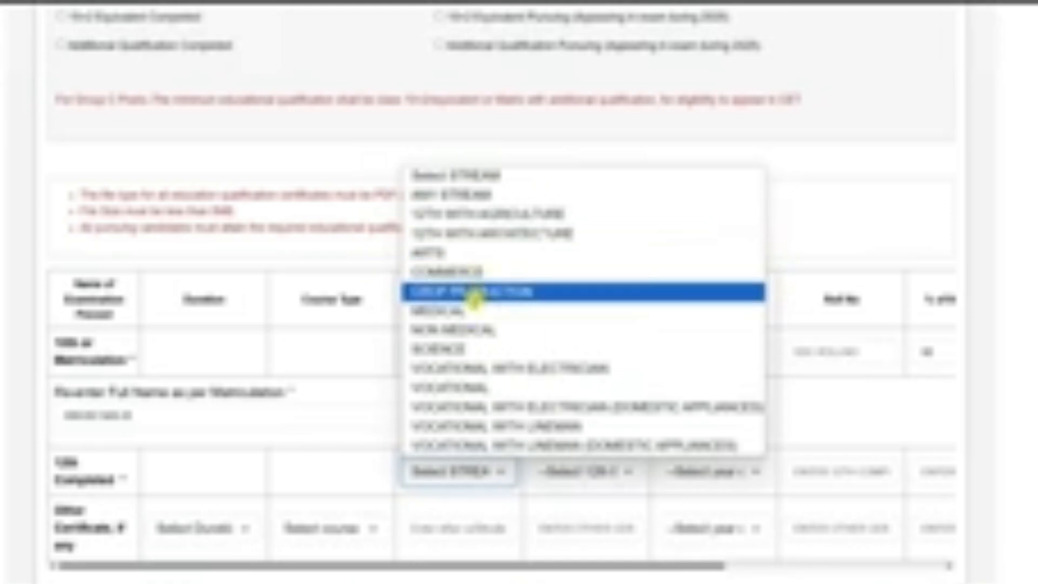
pyautogui.click(478, 351)
pyautogui.click(632, 472)
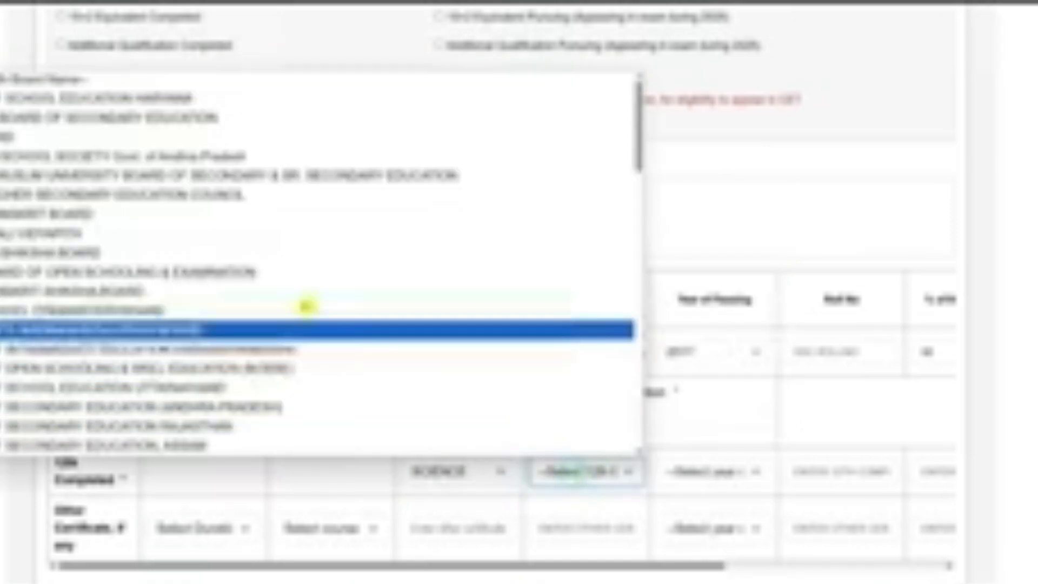
pyautogui.scroll(-10, 251, 295)
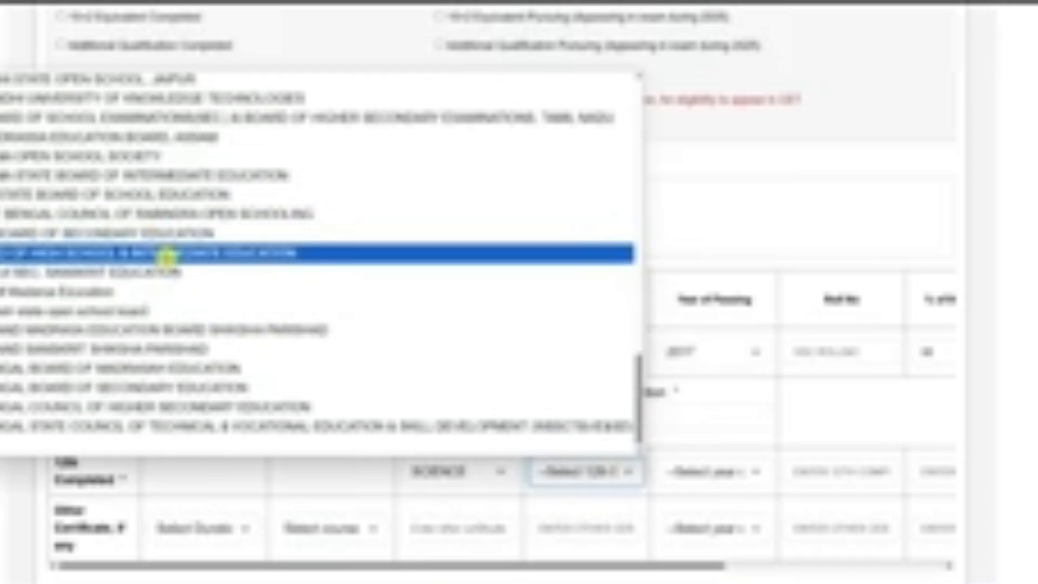
pyautogui.click(166, 254)
pyautogui.click(695, 473)
pyautogui.click(694, 335)
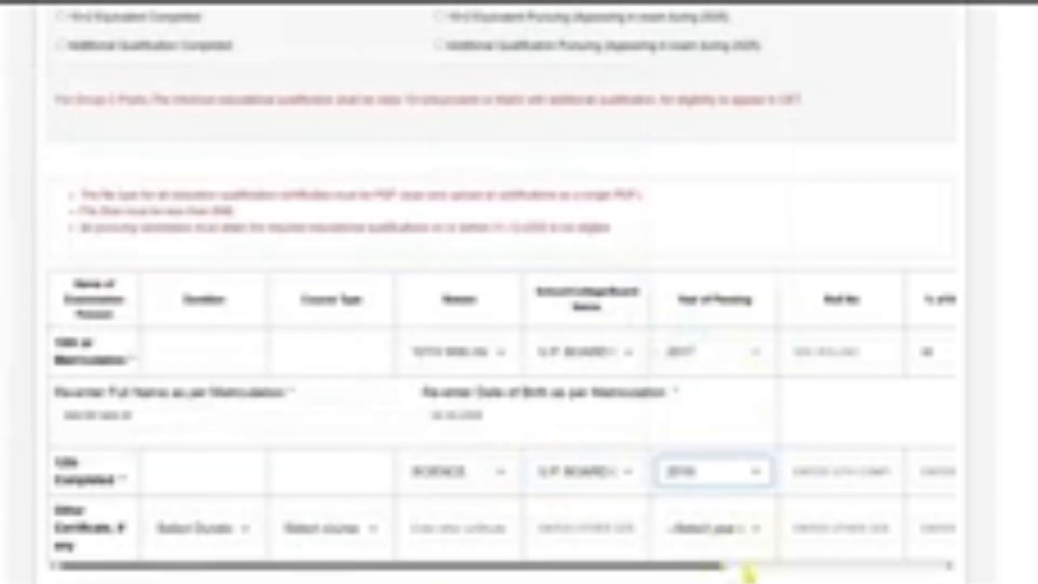
# Enter 44 as the 12th marks percentage and attach the PDF certificate for that row.
pyautogui.click(748, 573)
pyautogui.click(785, 482)
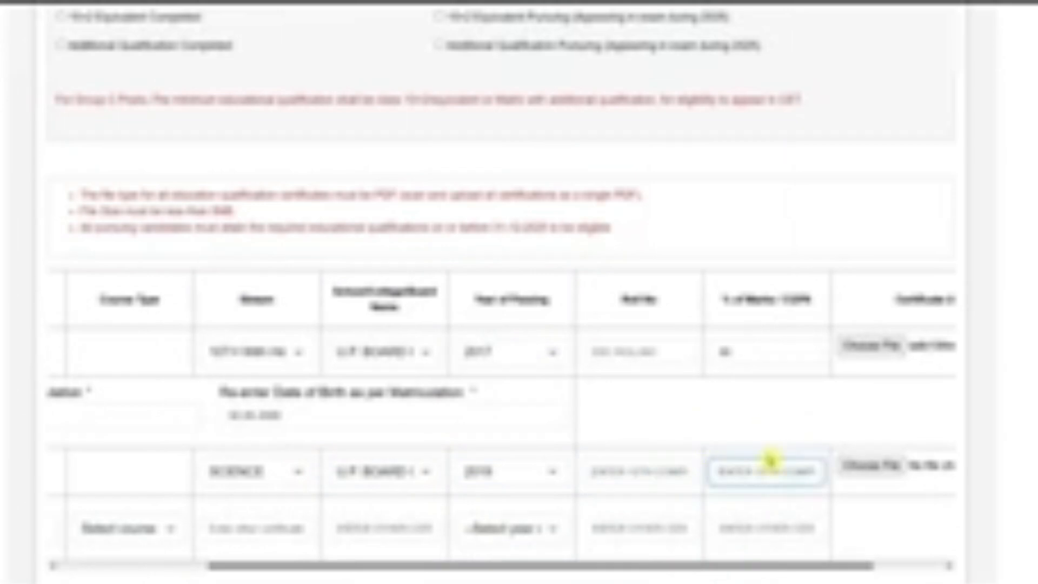
pyautogui.write('44')
pyautogui.moveTo(774, 567); pyautogui.dragTo(855, 538)
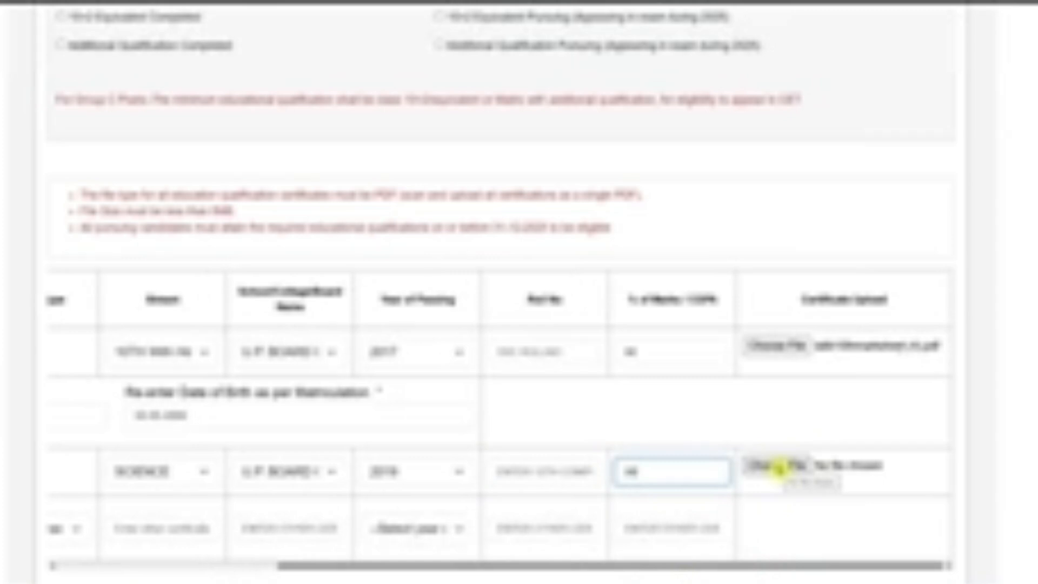
pyautogui.click(779, 468)
# Examine the duration and course type options and the remaining fields of the optional Other Certificate row.
pyautogui.scroll(-3, 823, 413)
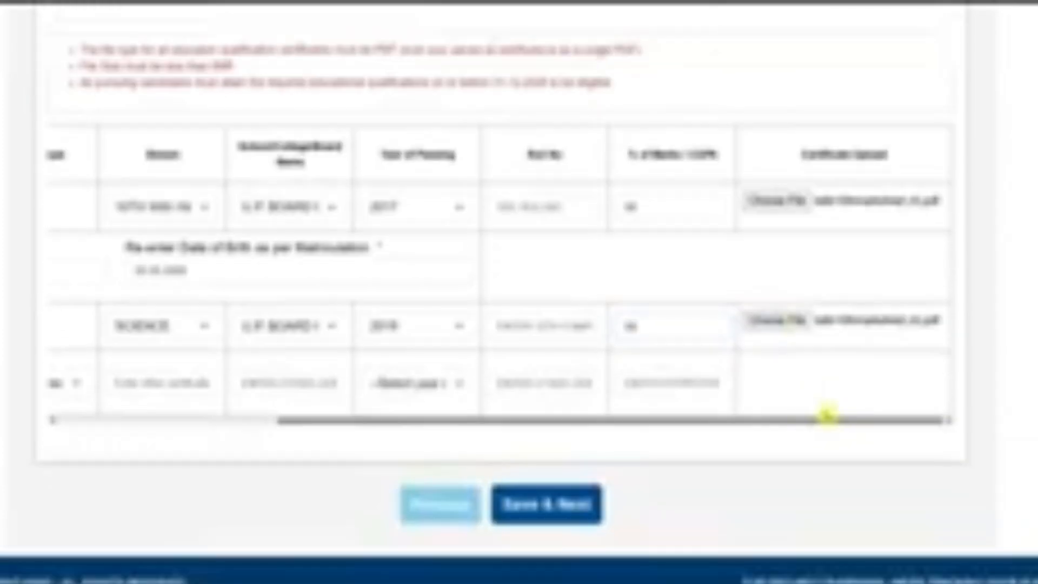
pyautogui.moveTo(800, 426); pyautogui.dragTo(485, 422)
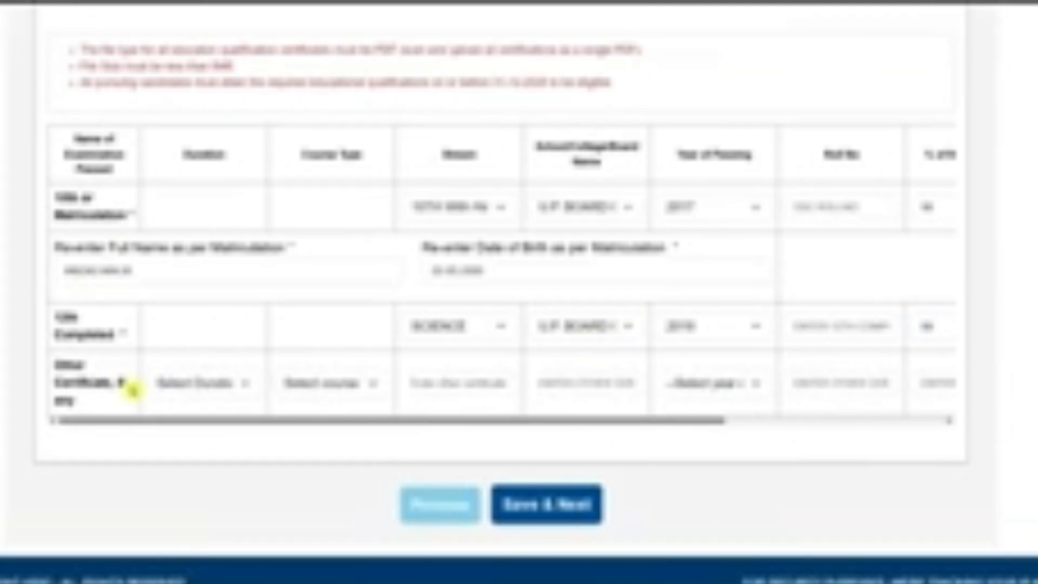
pyautogui.click(201, 384)
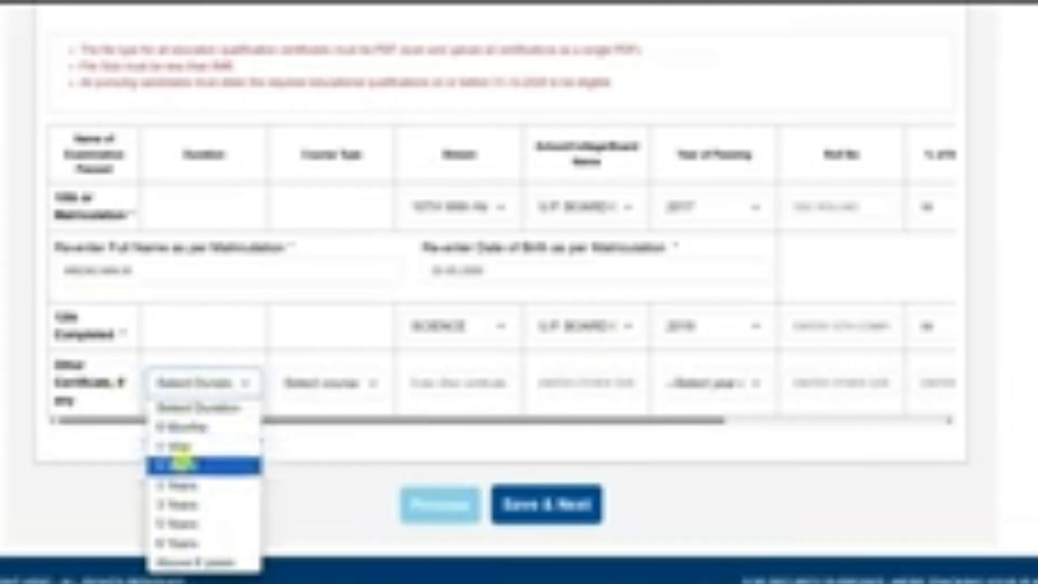
pyautogui.click(328, 390)
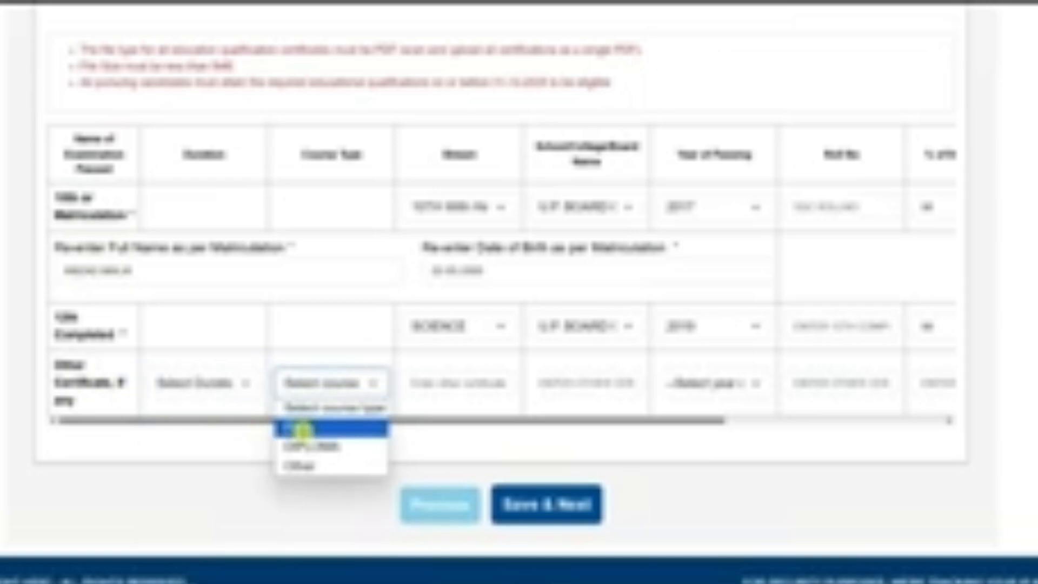
pyautogui.click(462, 383)
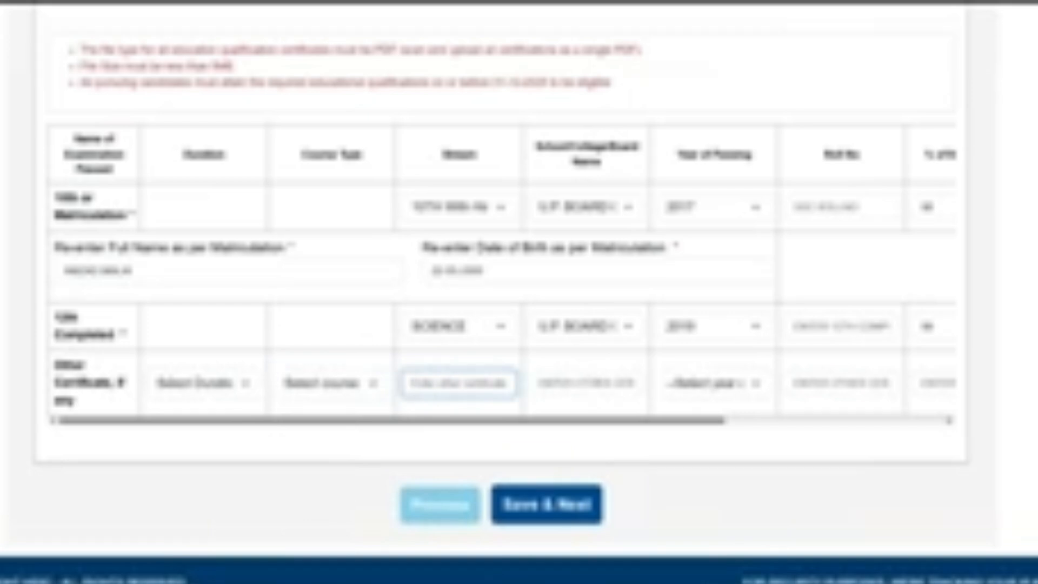
pyautogui.click(703, 383)
pyautogui.click(867, 380)
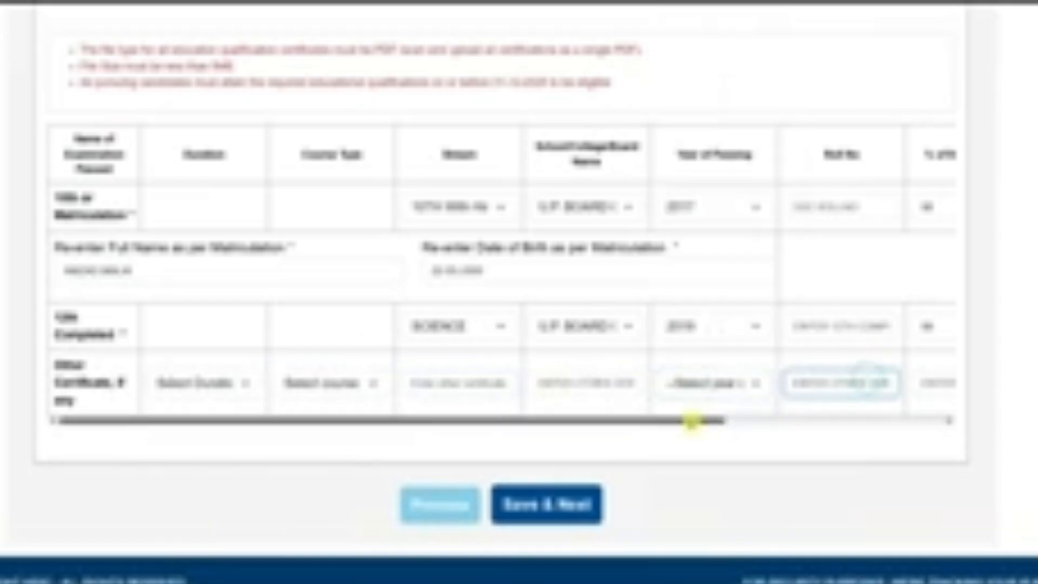
pyautogui.moveTo(692, 421); pyautogui.dragTo(890, 442)
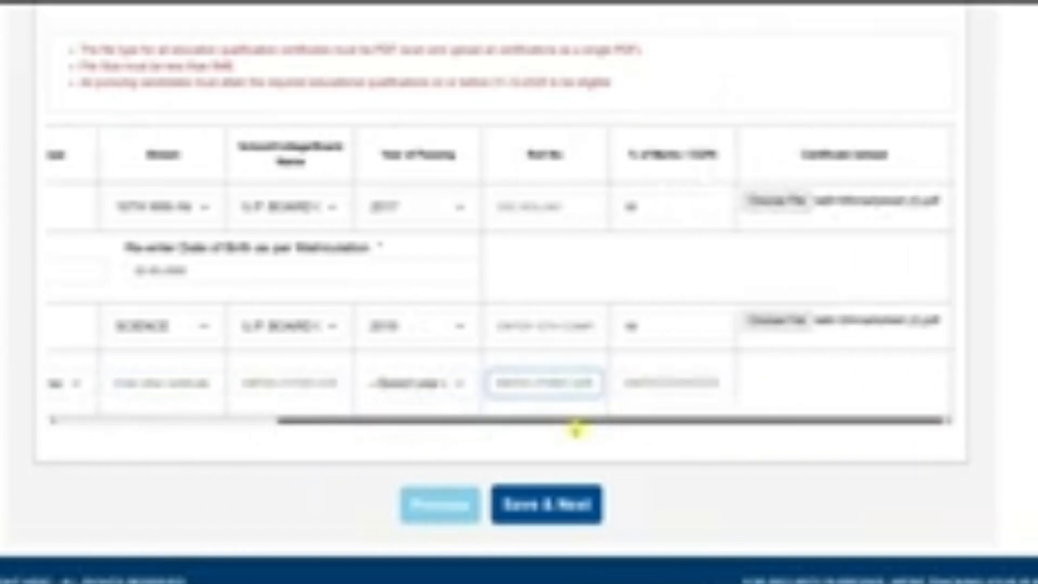
pyautogui.moveTo(593, 424); pyautogui.dragTo(237, 405)
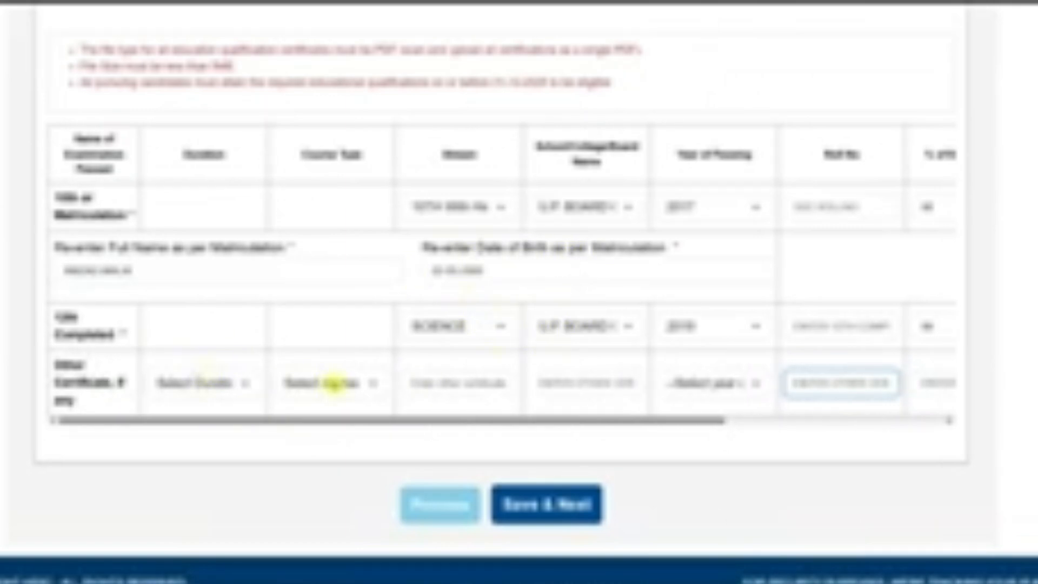
# Save the education details and upload the candidate's recent photo as a JPG.
pyautogui.click(575, 521)
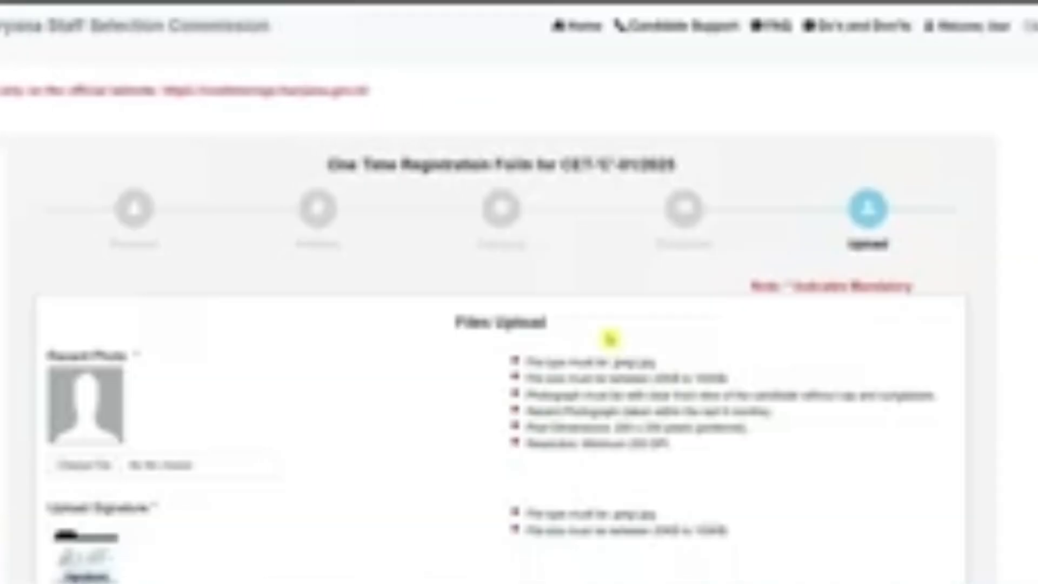
pyautogui.scroll(-3, 607, 328)
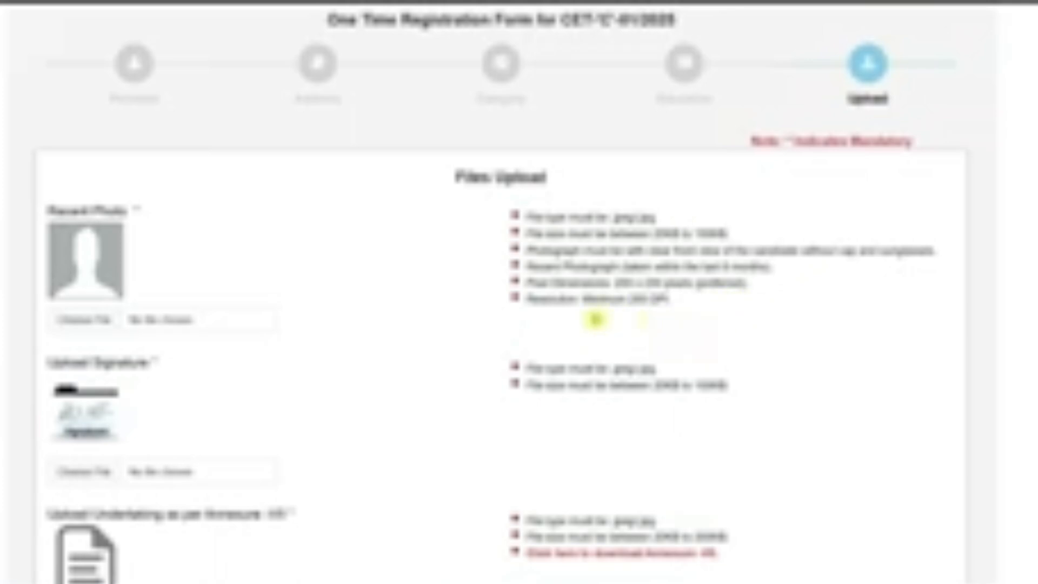
pyautogui.click(84, 319)
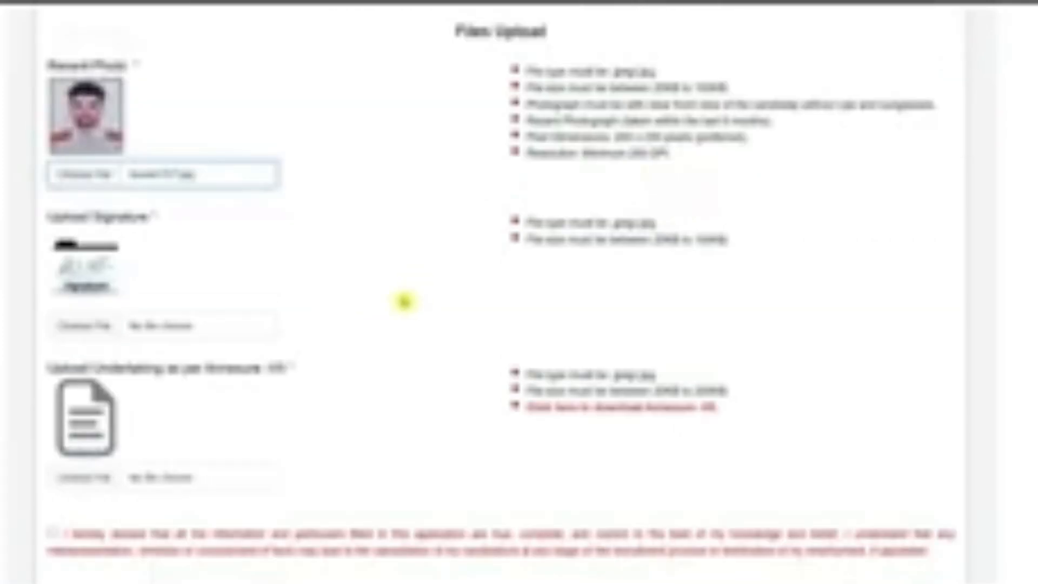
# Upload the candidate's handwritten signature image as a JPG from the pictures folder.
pyautogui.click(152, 329)
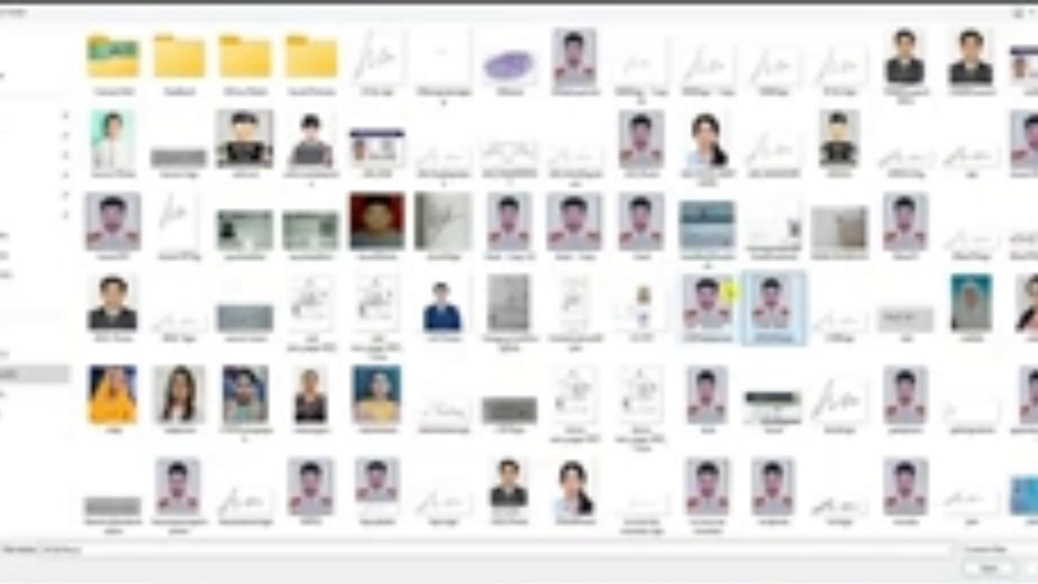
pyautogui.click(774, 57)
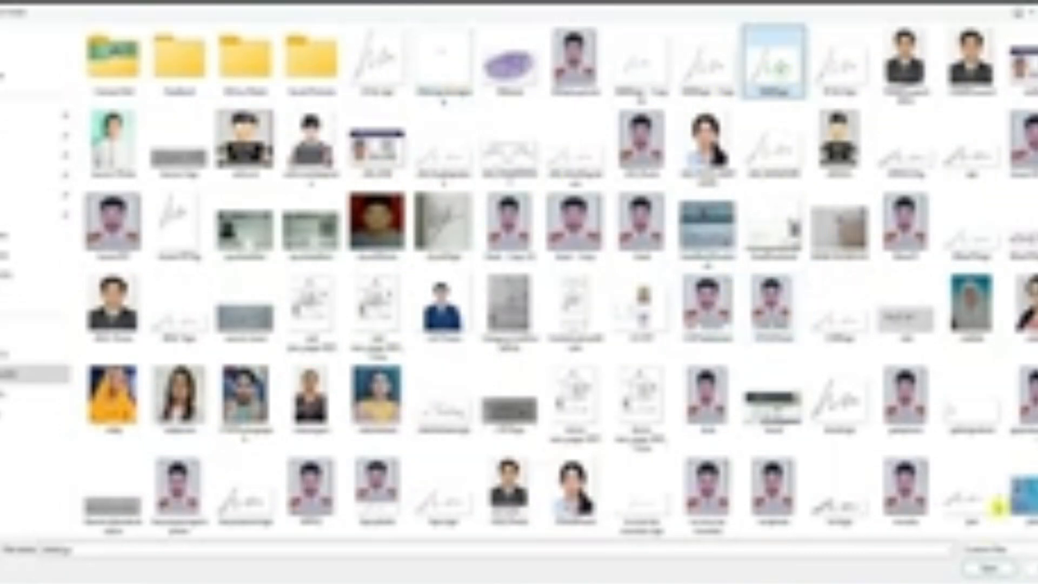
pyautogui.click(990, 568)
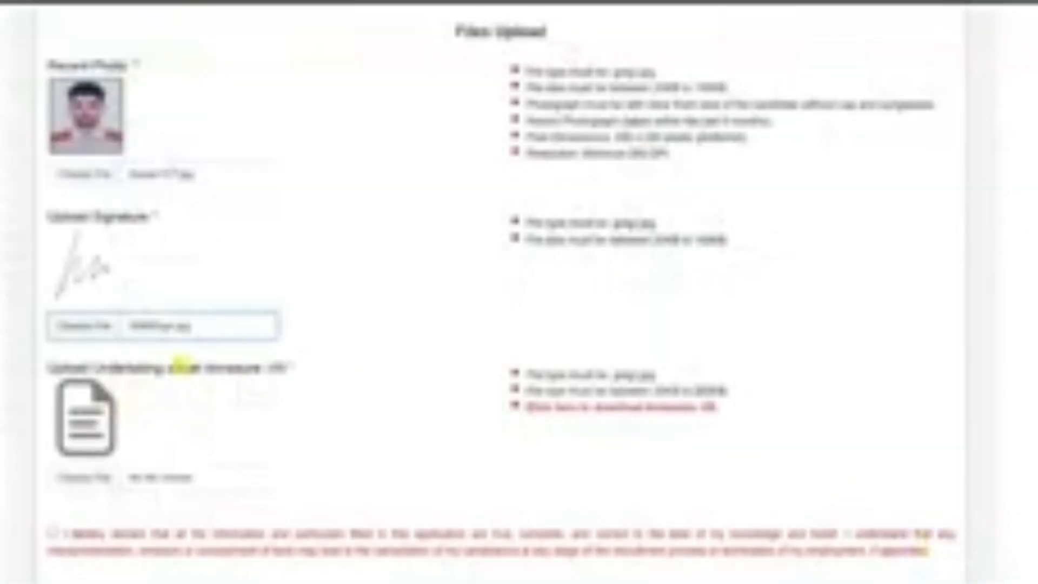
# Open the downloadable annexure form for the required undertaking.
pyautogui.scroll(-3, 213, 341)
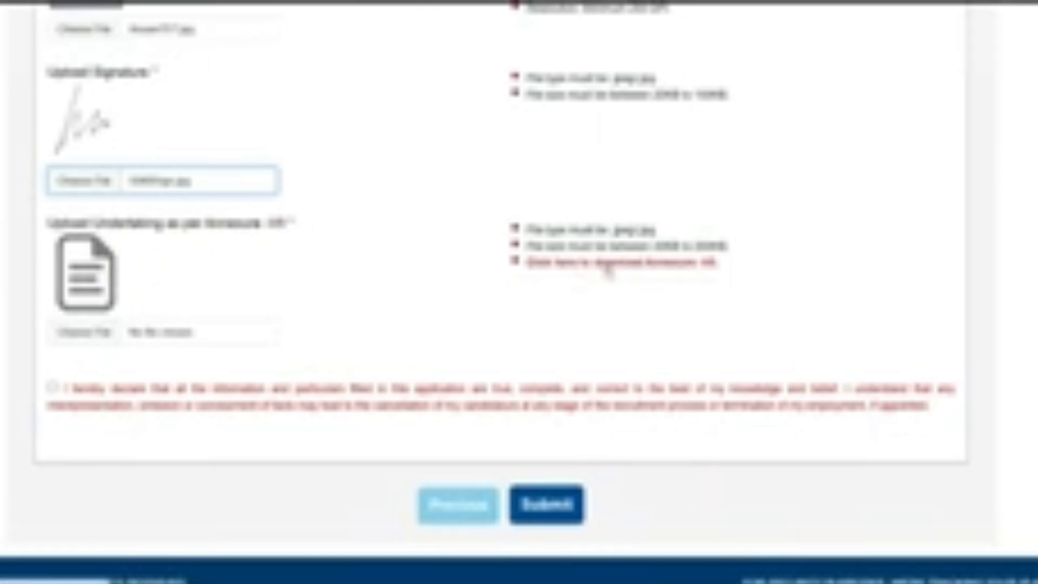
pyautogui.click(682, 267)
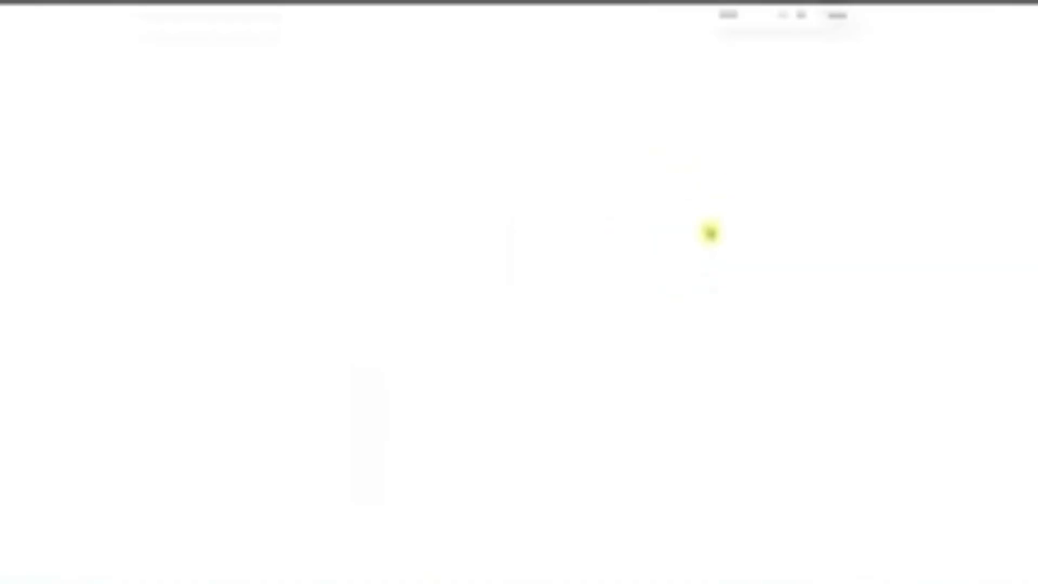
# Read through the undertaking annexure, including the blanks to fill in and the additional section for previously registered CET candidates.
pyautogui.scroll(-4, 600, 189)
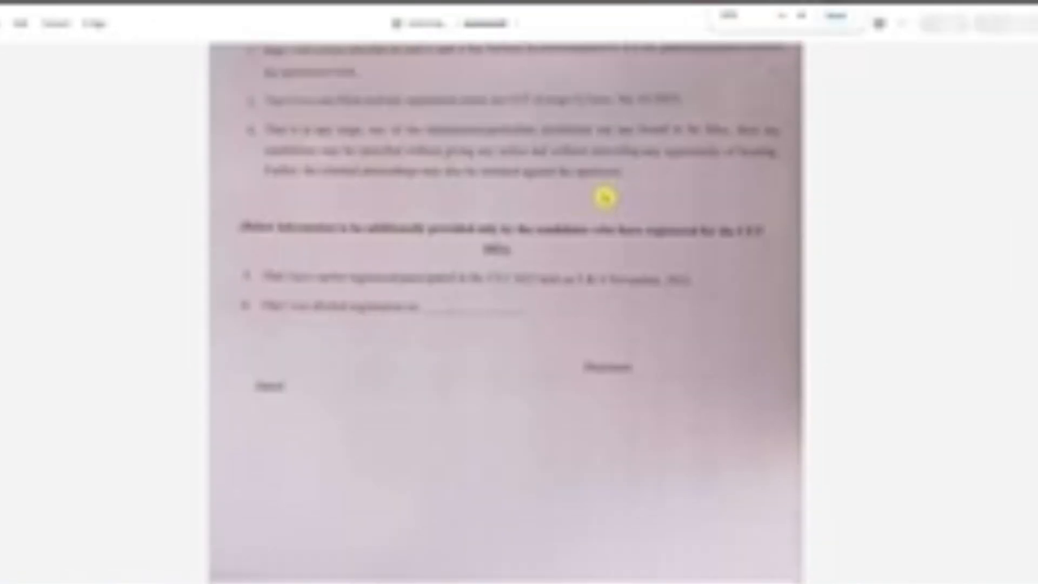
pyautogui.scroll(4, 622, 187)
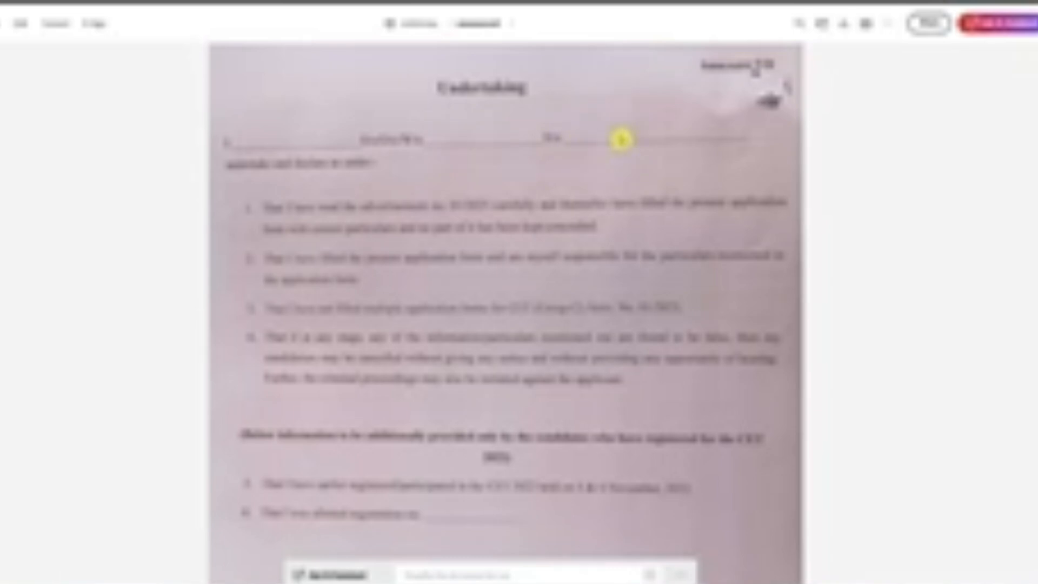
pyautogui.scroll(-3, 621, 140)
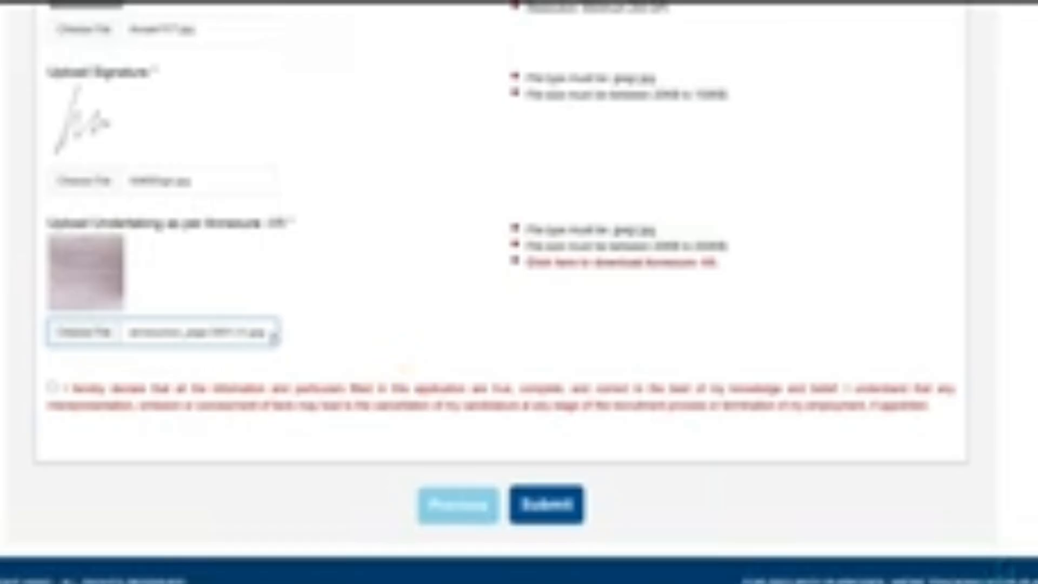
# Submit the uploads and the OTR form with both declarations accepted, answering Yes to having filled the form by yourself.
pyautogui.click(54, 388)
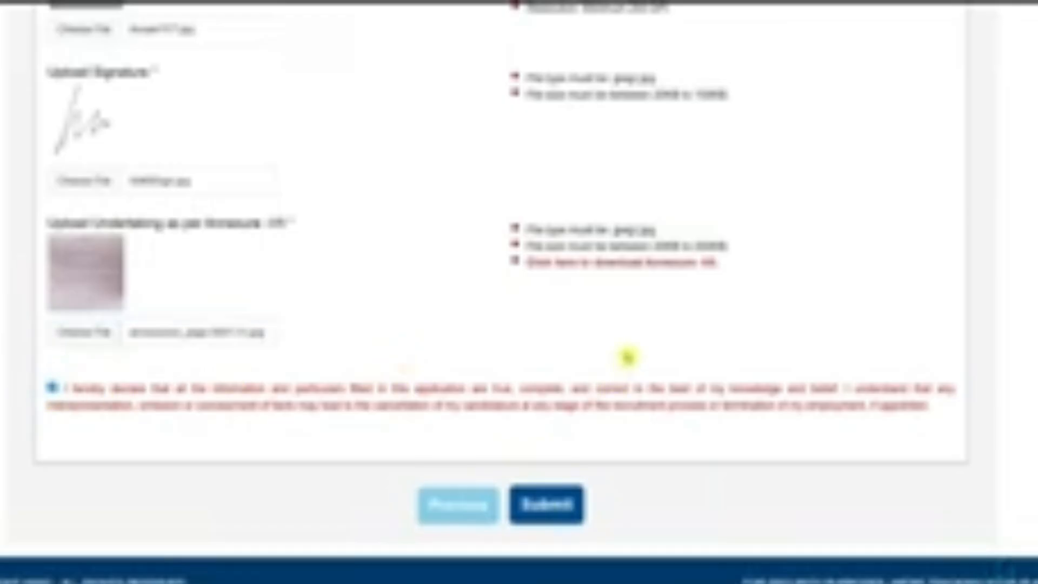
pyautogui.scroll(-15, 625, 354)
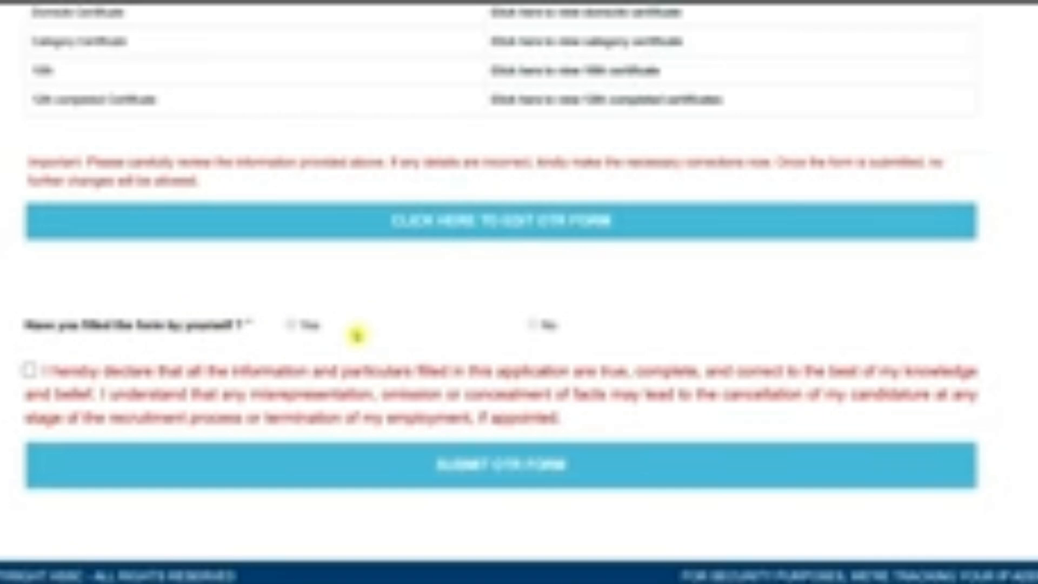
pyautogui.click(292, 326)
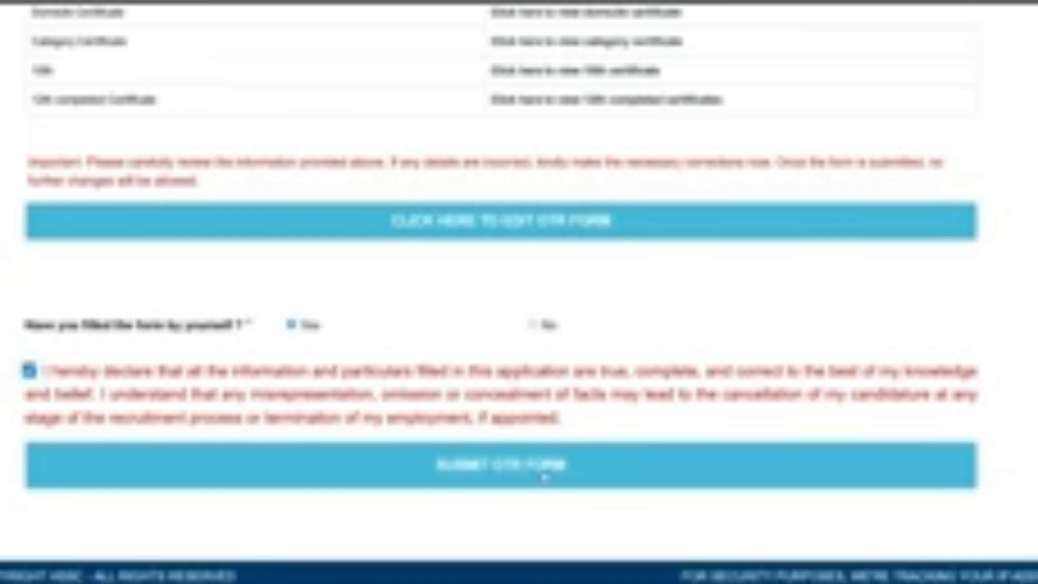
pyautogui.click(589, 469)
# Examine the Aadhaar verification form offered for claiming the 50% fee discount, including its CAPTCHA field.
pyautogui.scroll(-15, 598, 371)
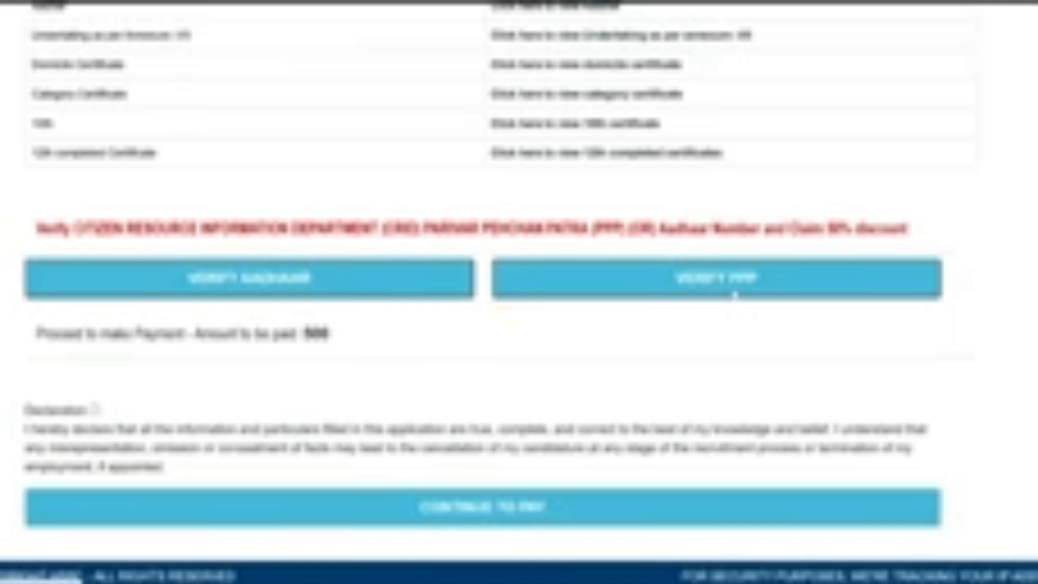
pyautogui.click(296, 289)
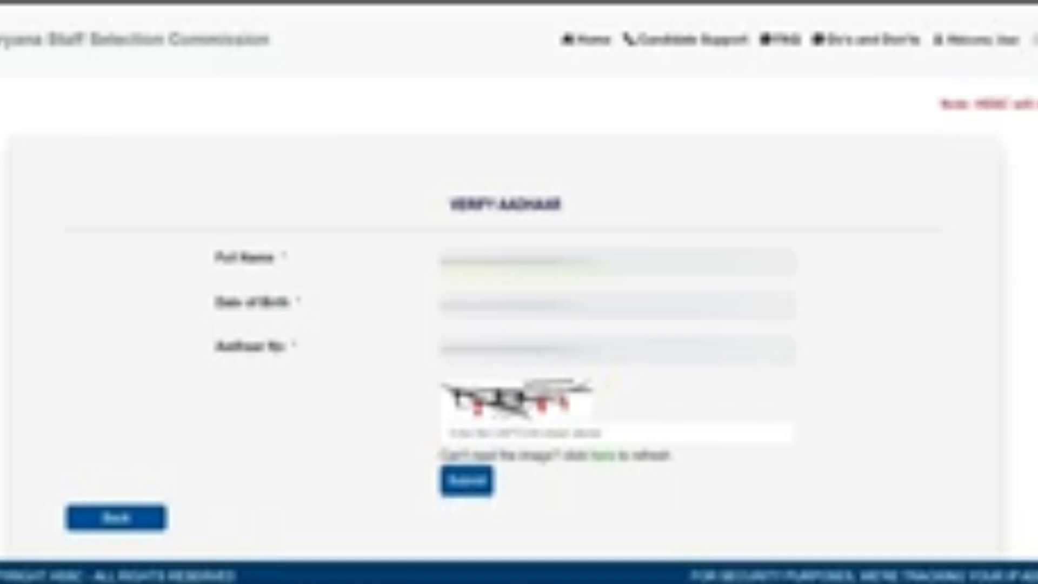
pyautogui.click(514, 430)
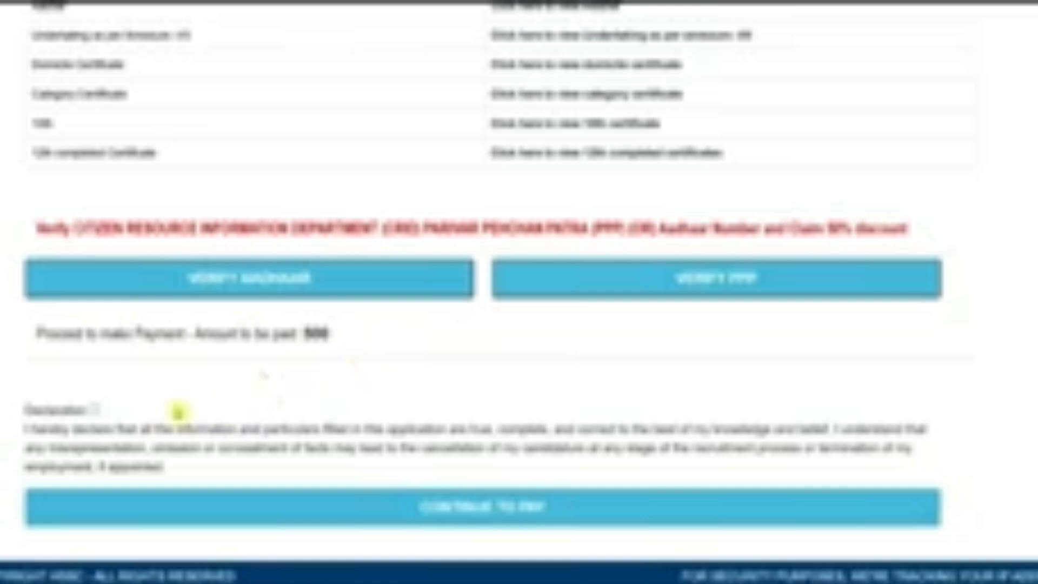
# Accept the payment declaration, continue to the fee payment and acknowledge the online transaction charges.
pyautogui.click(95, 410)
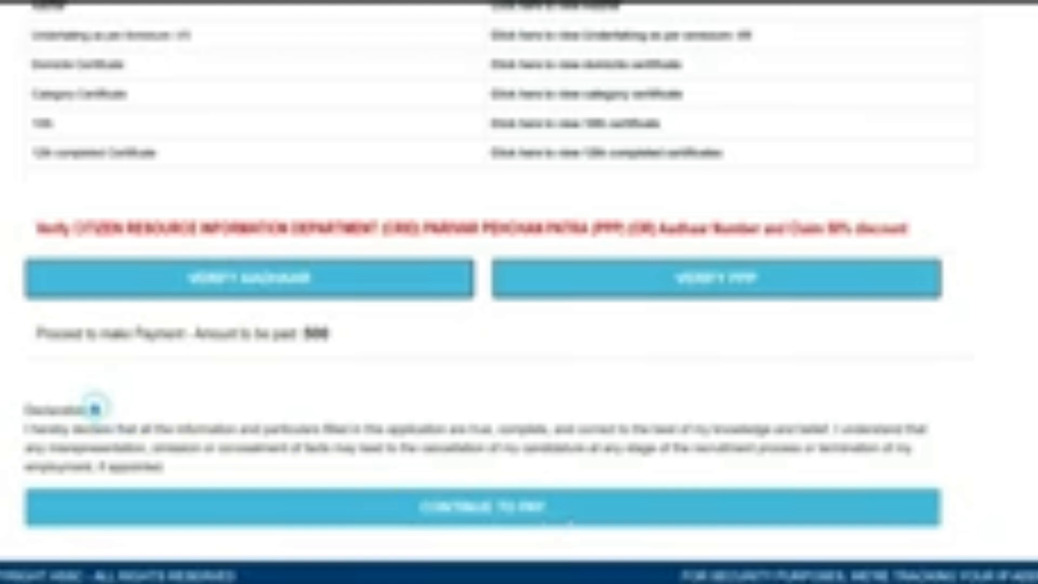
pyautogui.click(528, 517)
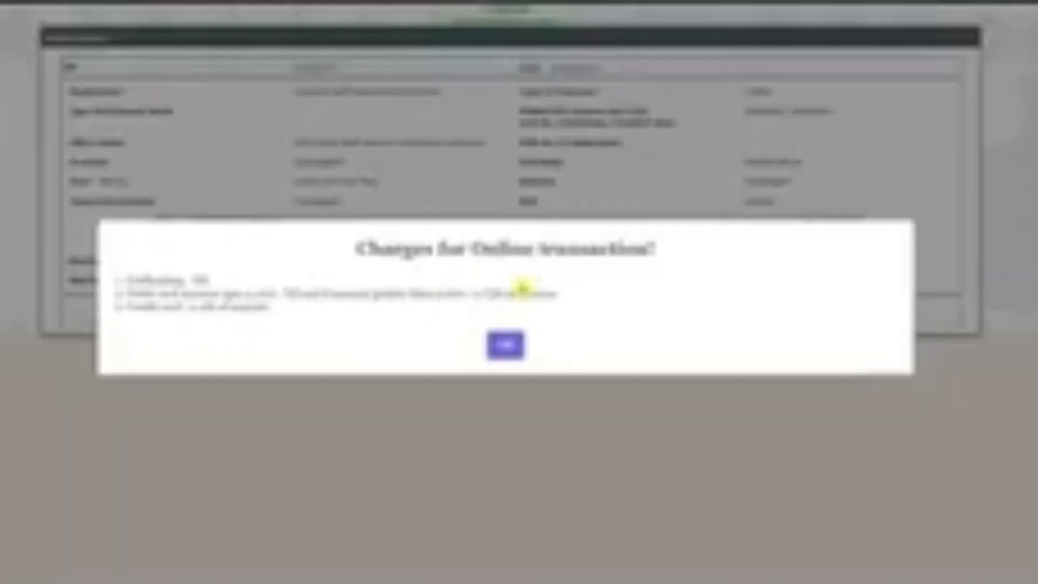
pyautogui.click(504, 345)
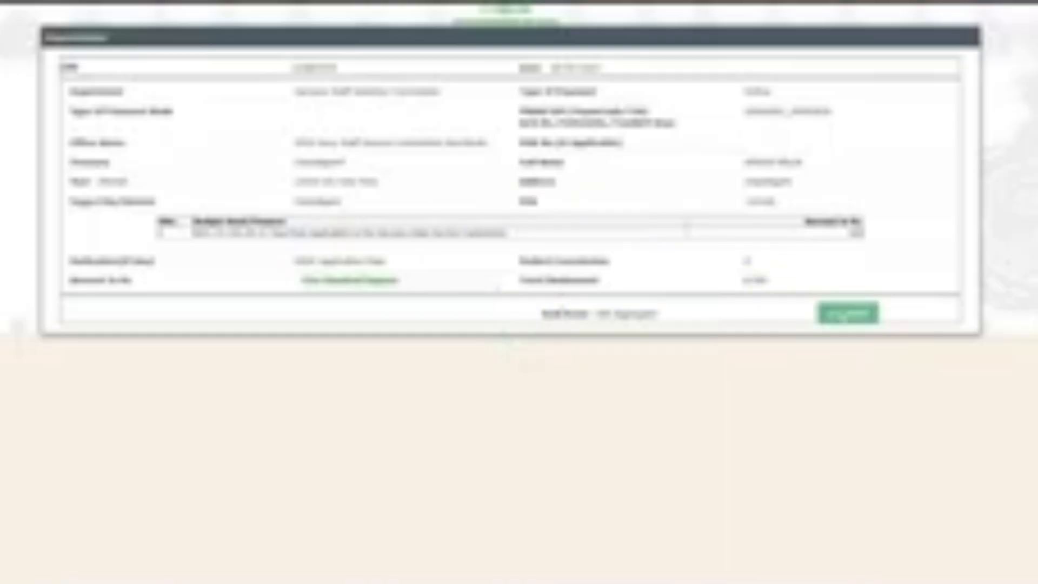
# Confirm the application fee's payment details and proceed to the SBIePay Lite gateway.
pyautogui.click(843, 312)
pyautogui.click(557, 81)
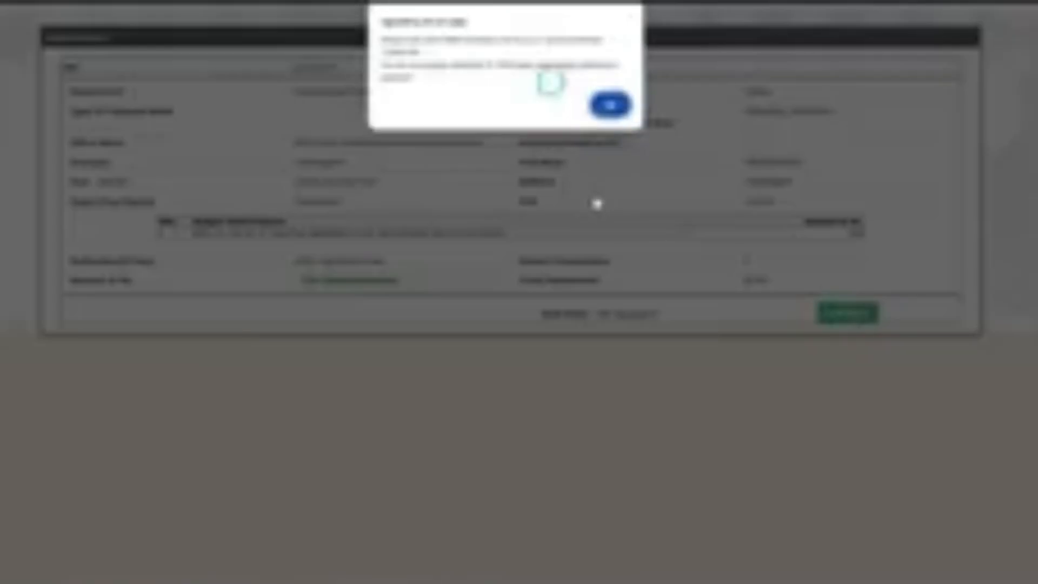
pyautogui.click(609, 102)
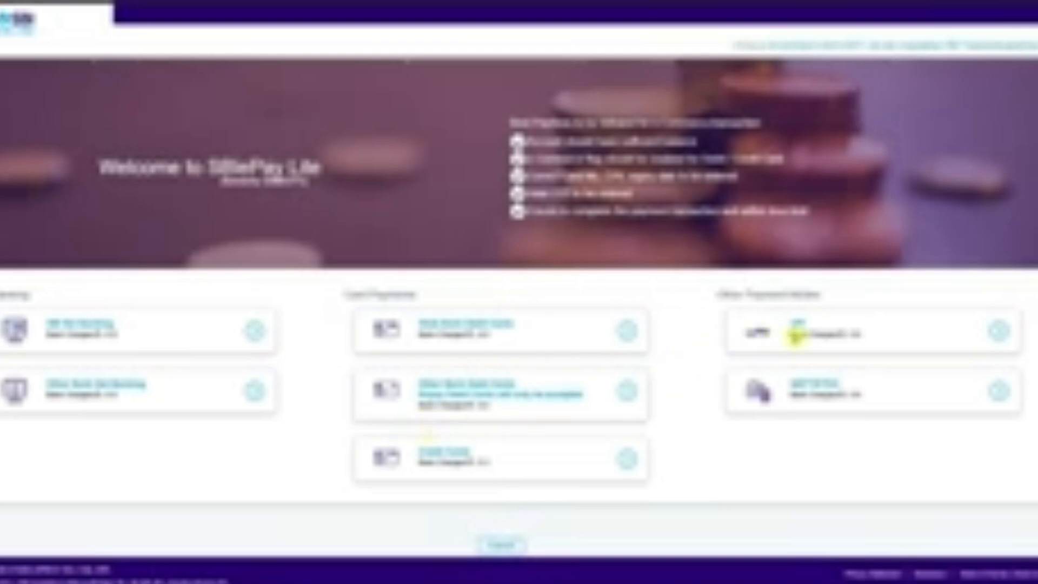
# Choose UPI payment by QR code for the application fee and confirm the transaction.
pyautogui.click(814, 329)
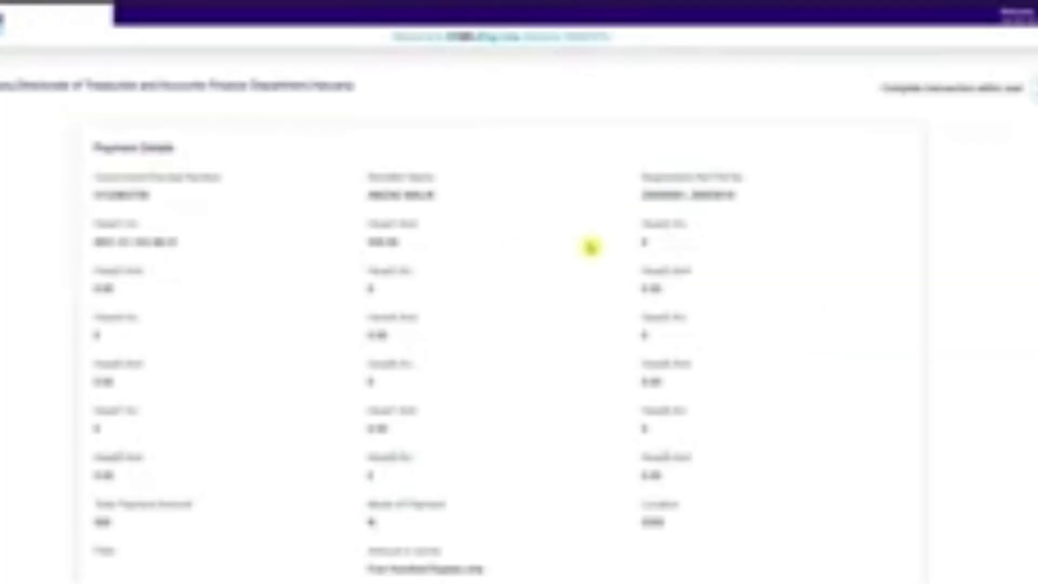
pyautogui.scroll(-5, 591, 247)
pyautogui.click(180, 370)
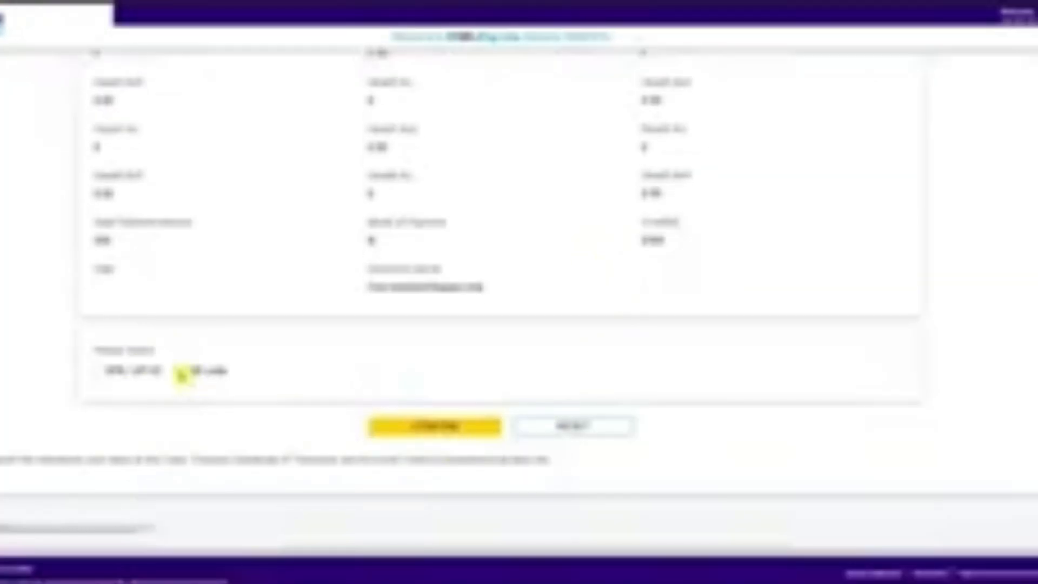
pyautogui.click(436, 426)
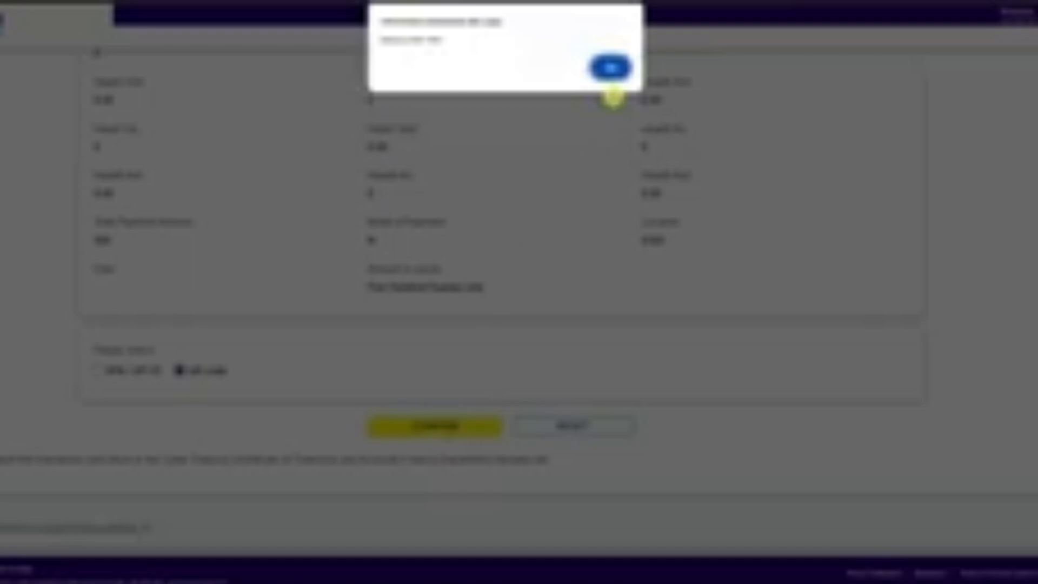
pyautogui.click(611, 67)
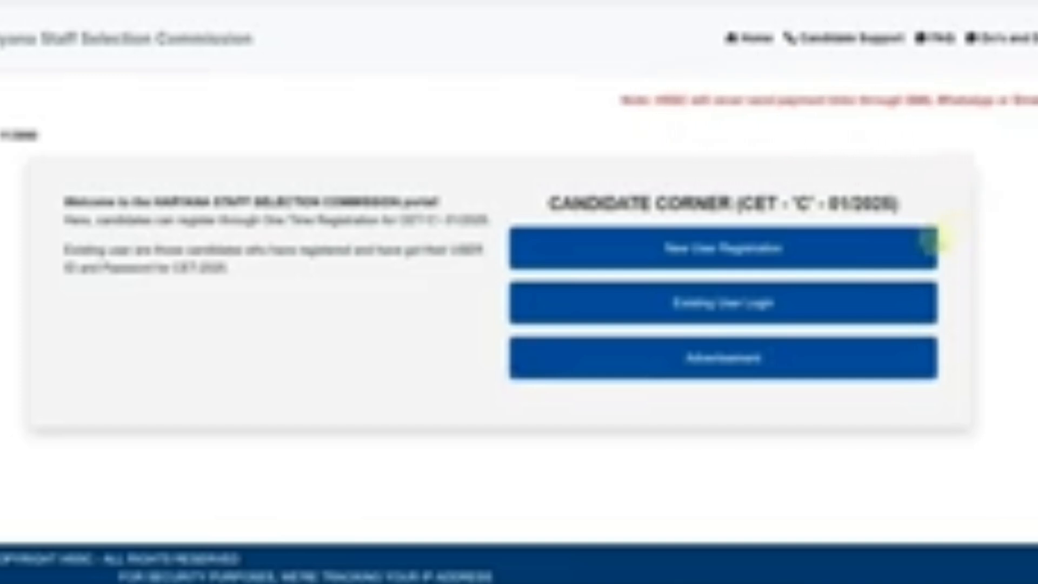
# View the Existing User Login form and the Candidate Support details, returning to the candidate portal's home page.
pyautogui.click(693, 305)
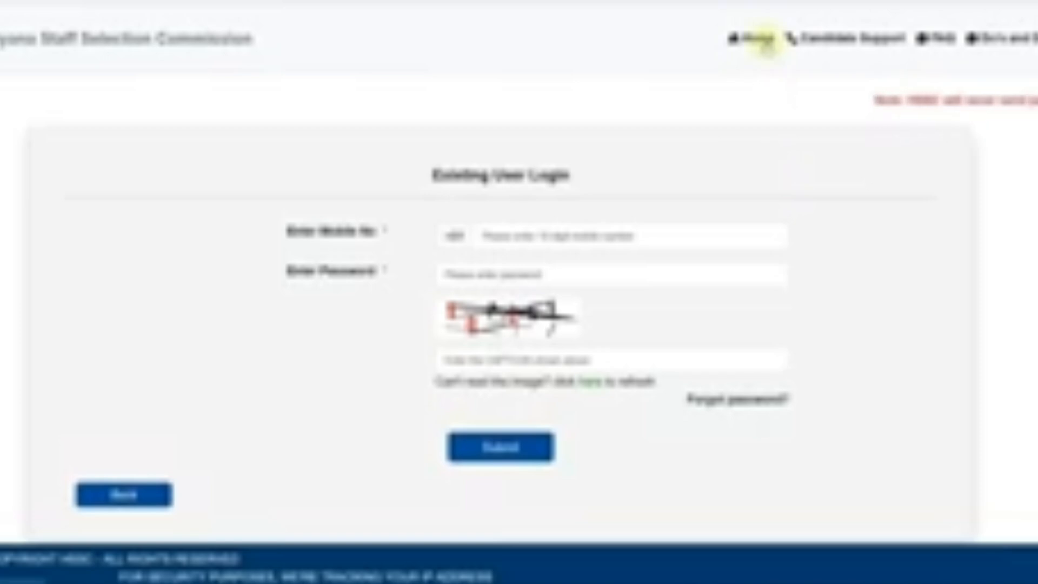
pyautogui.click(759, 42)
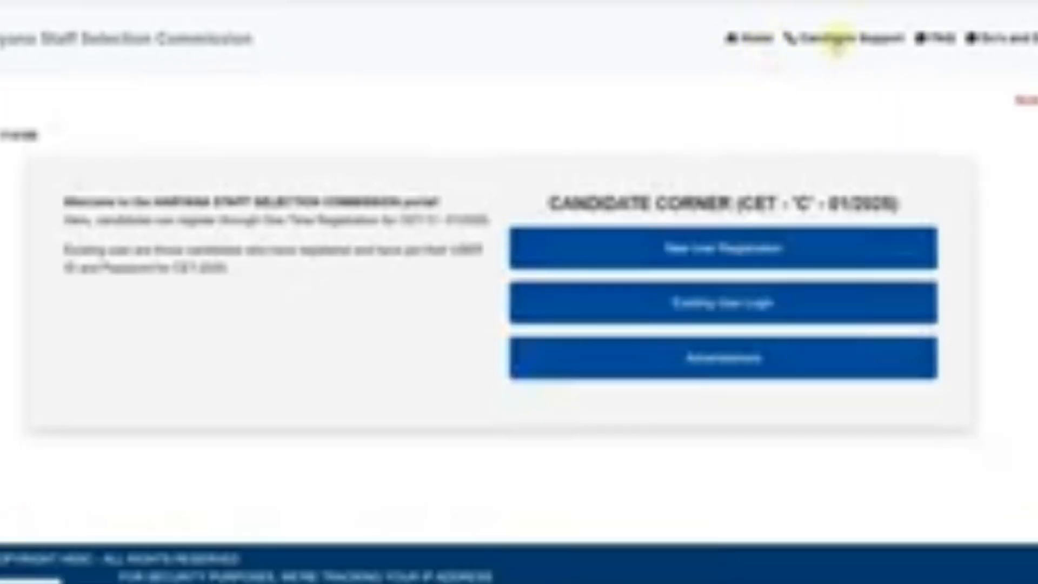
pyautogui.click(836, 40)
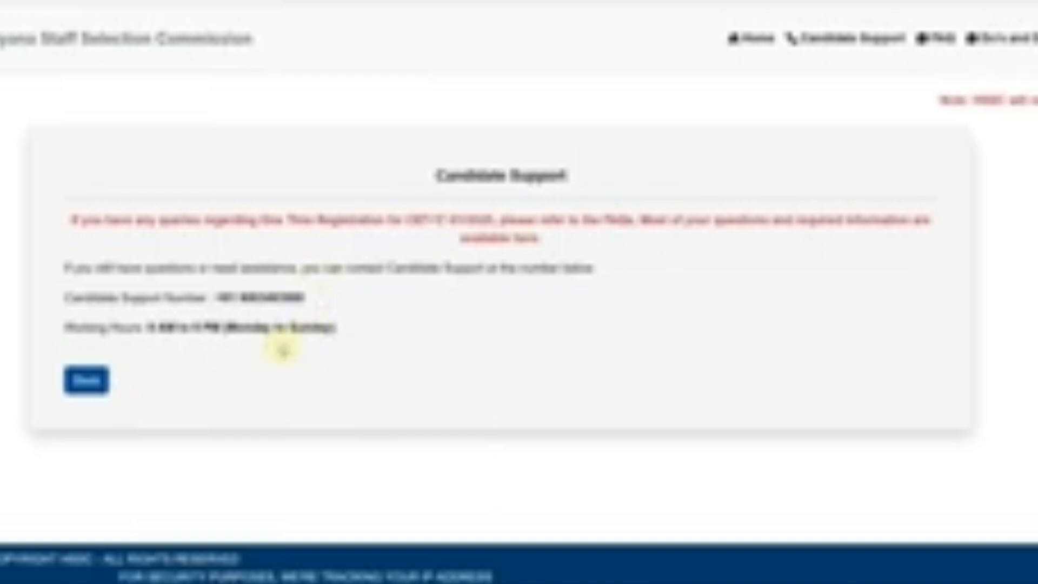
pyautogui.click(86, 381)
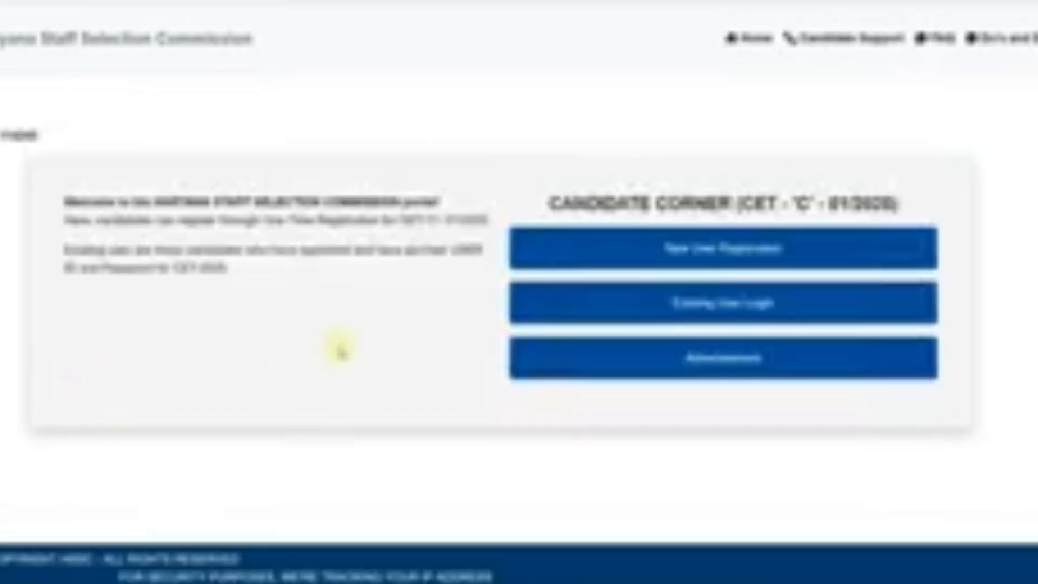